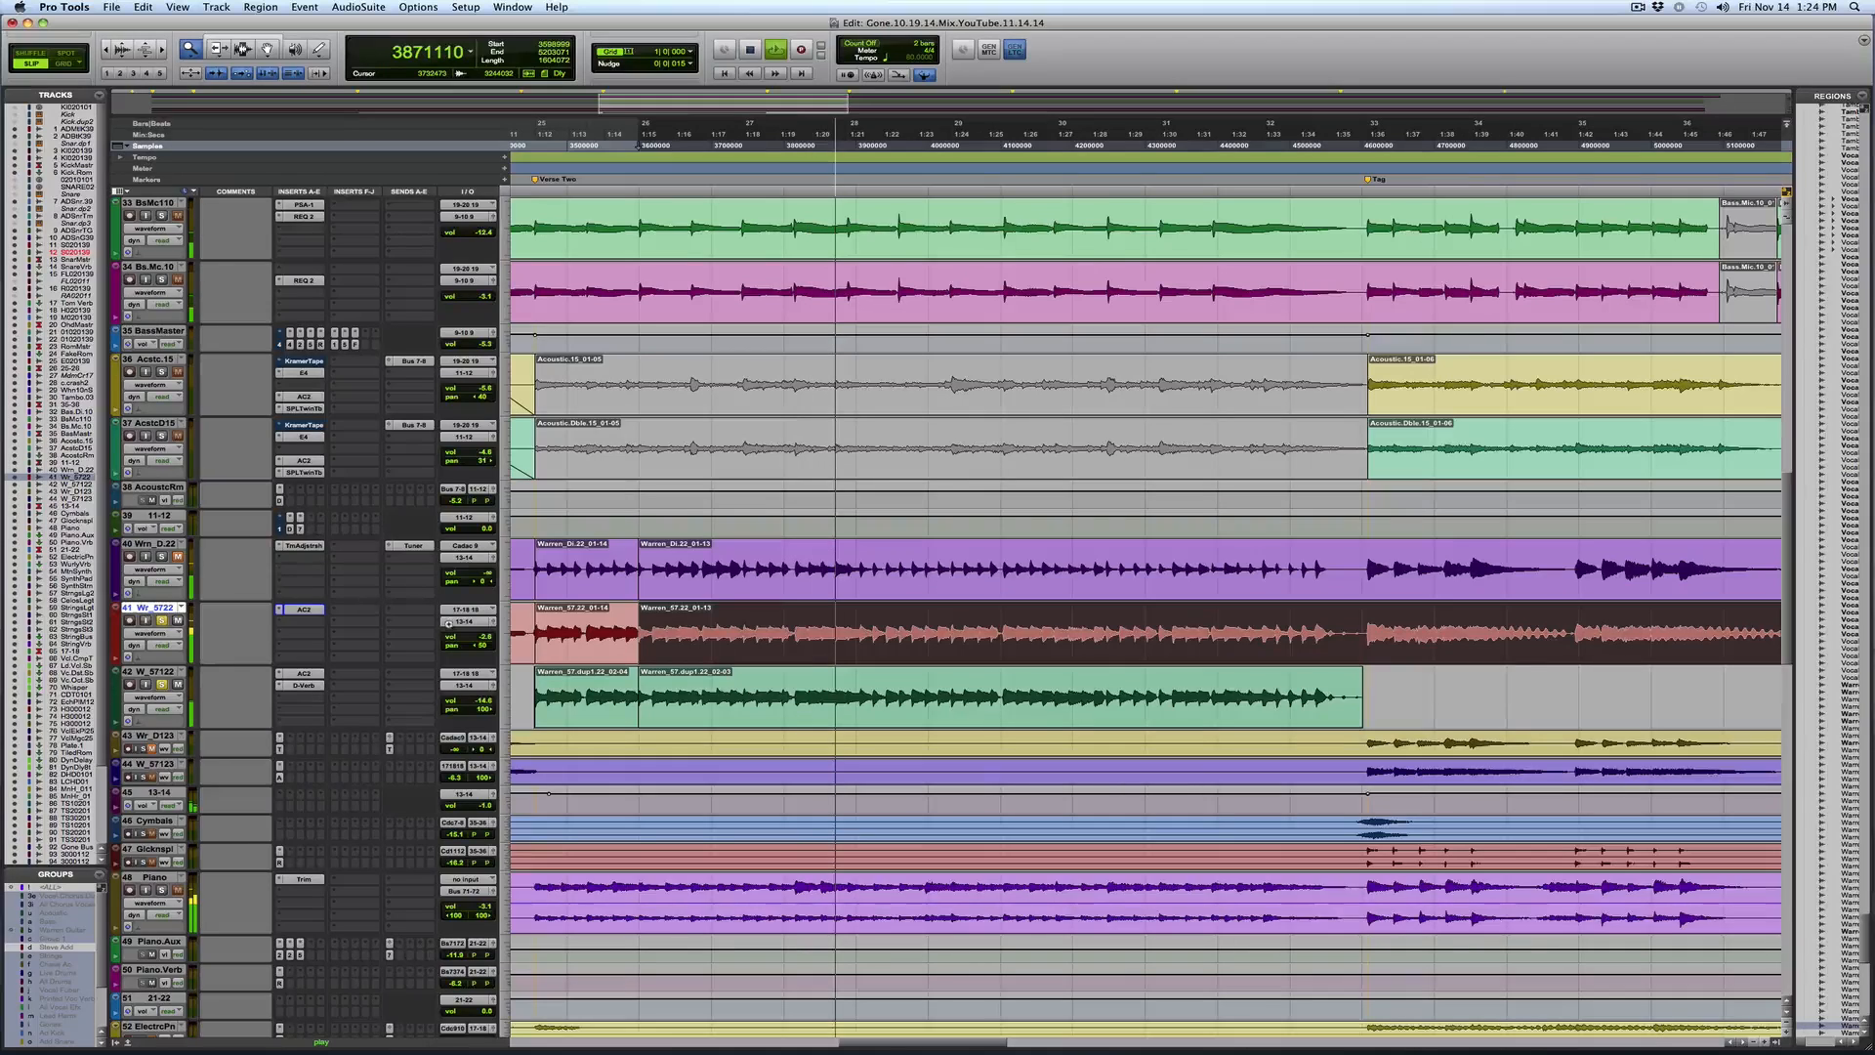
Stop playback and select the Verse Two region on the Wrn_D.22 guitar track and then on the Wr_5722 track
key(space)
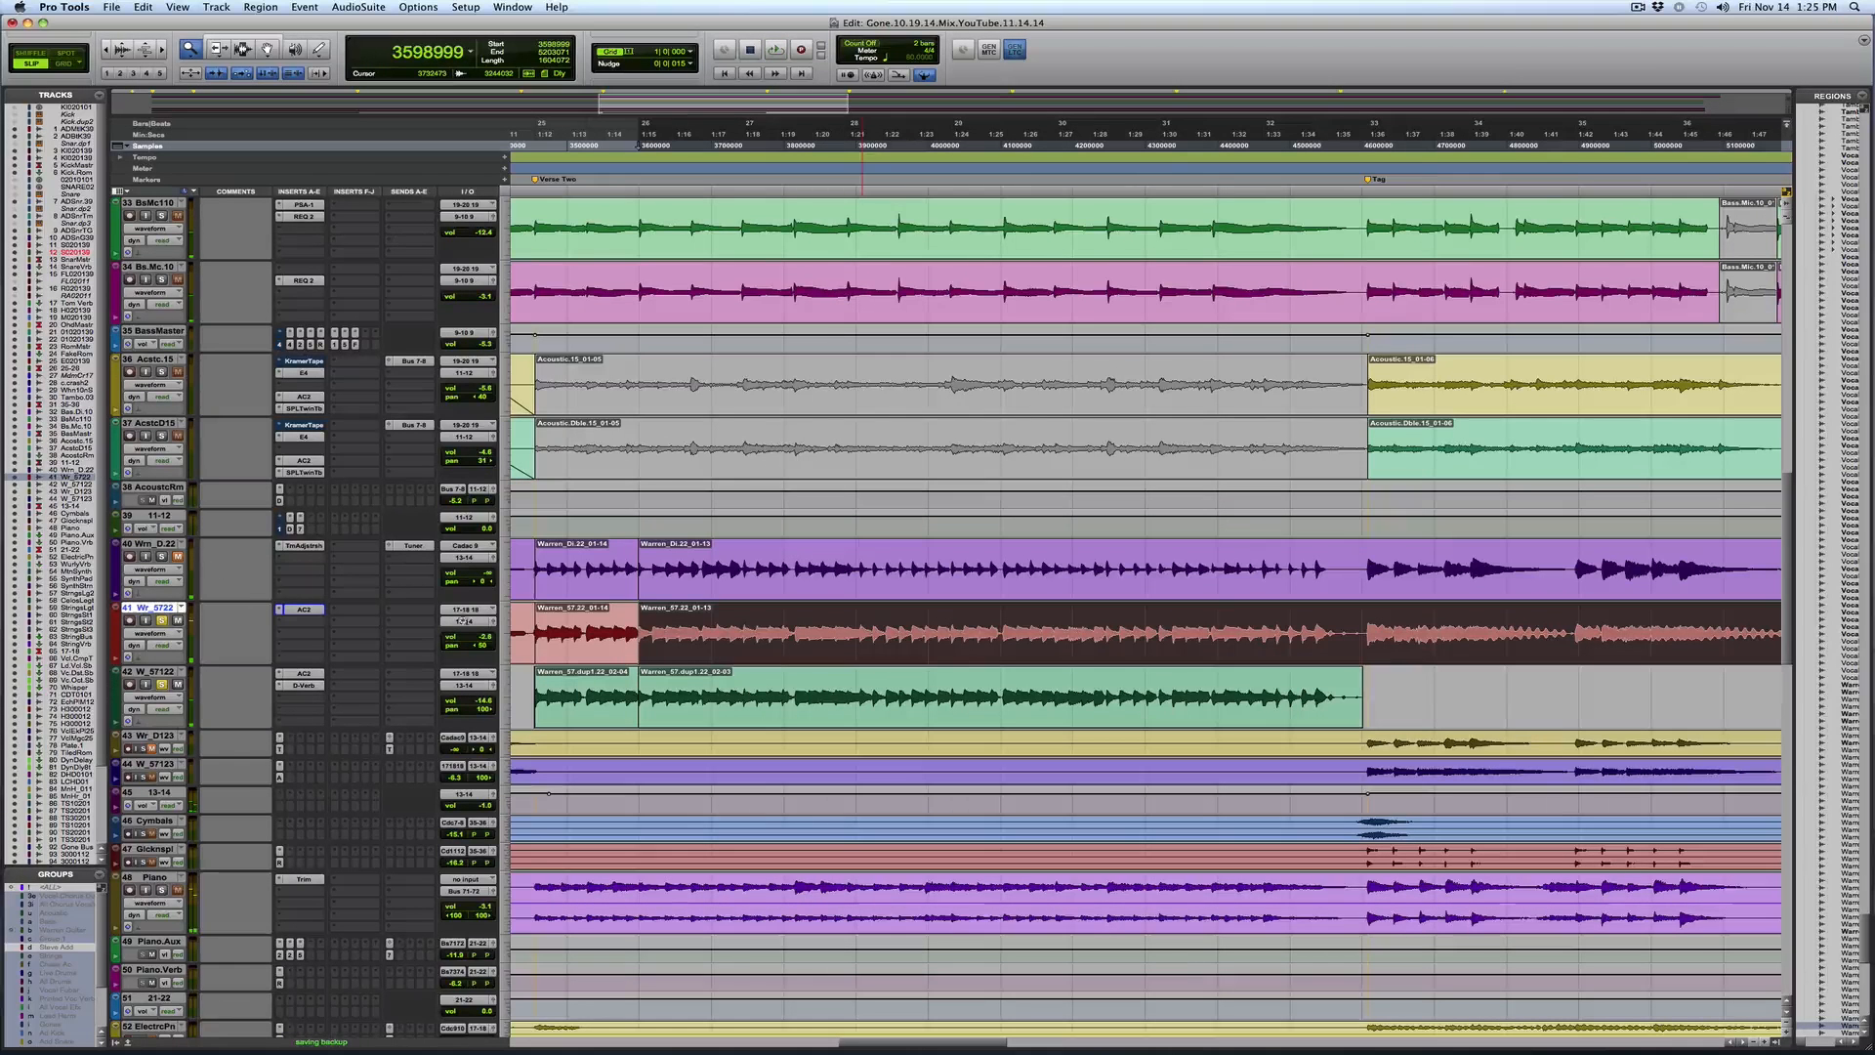
key(F7)
click(147, 544)
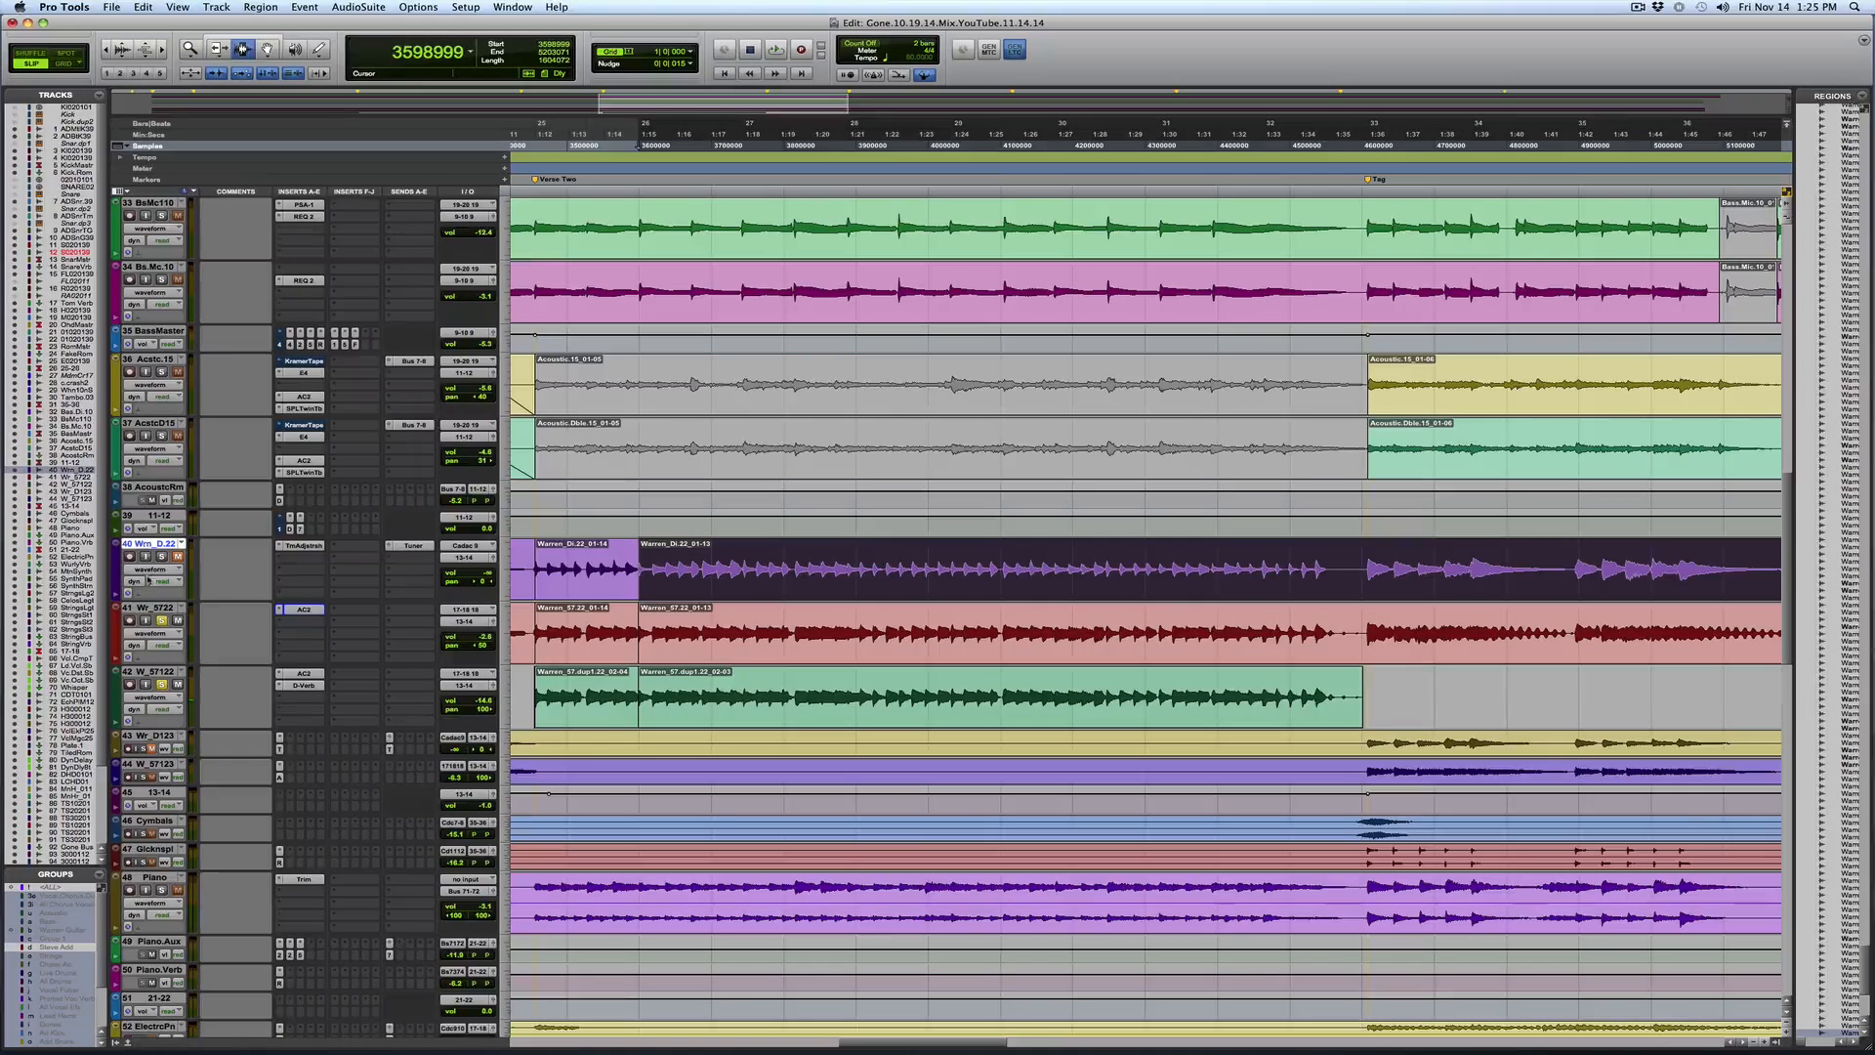
click(156, 608)
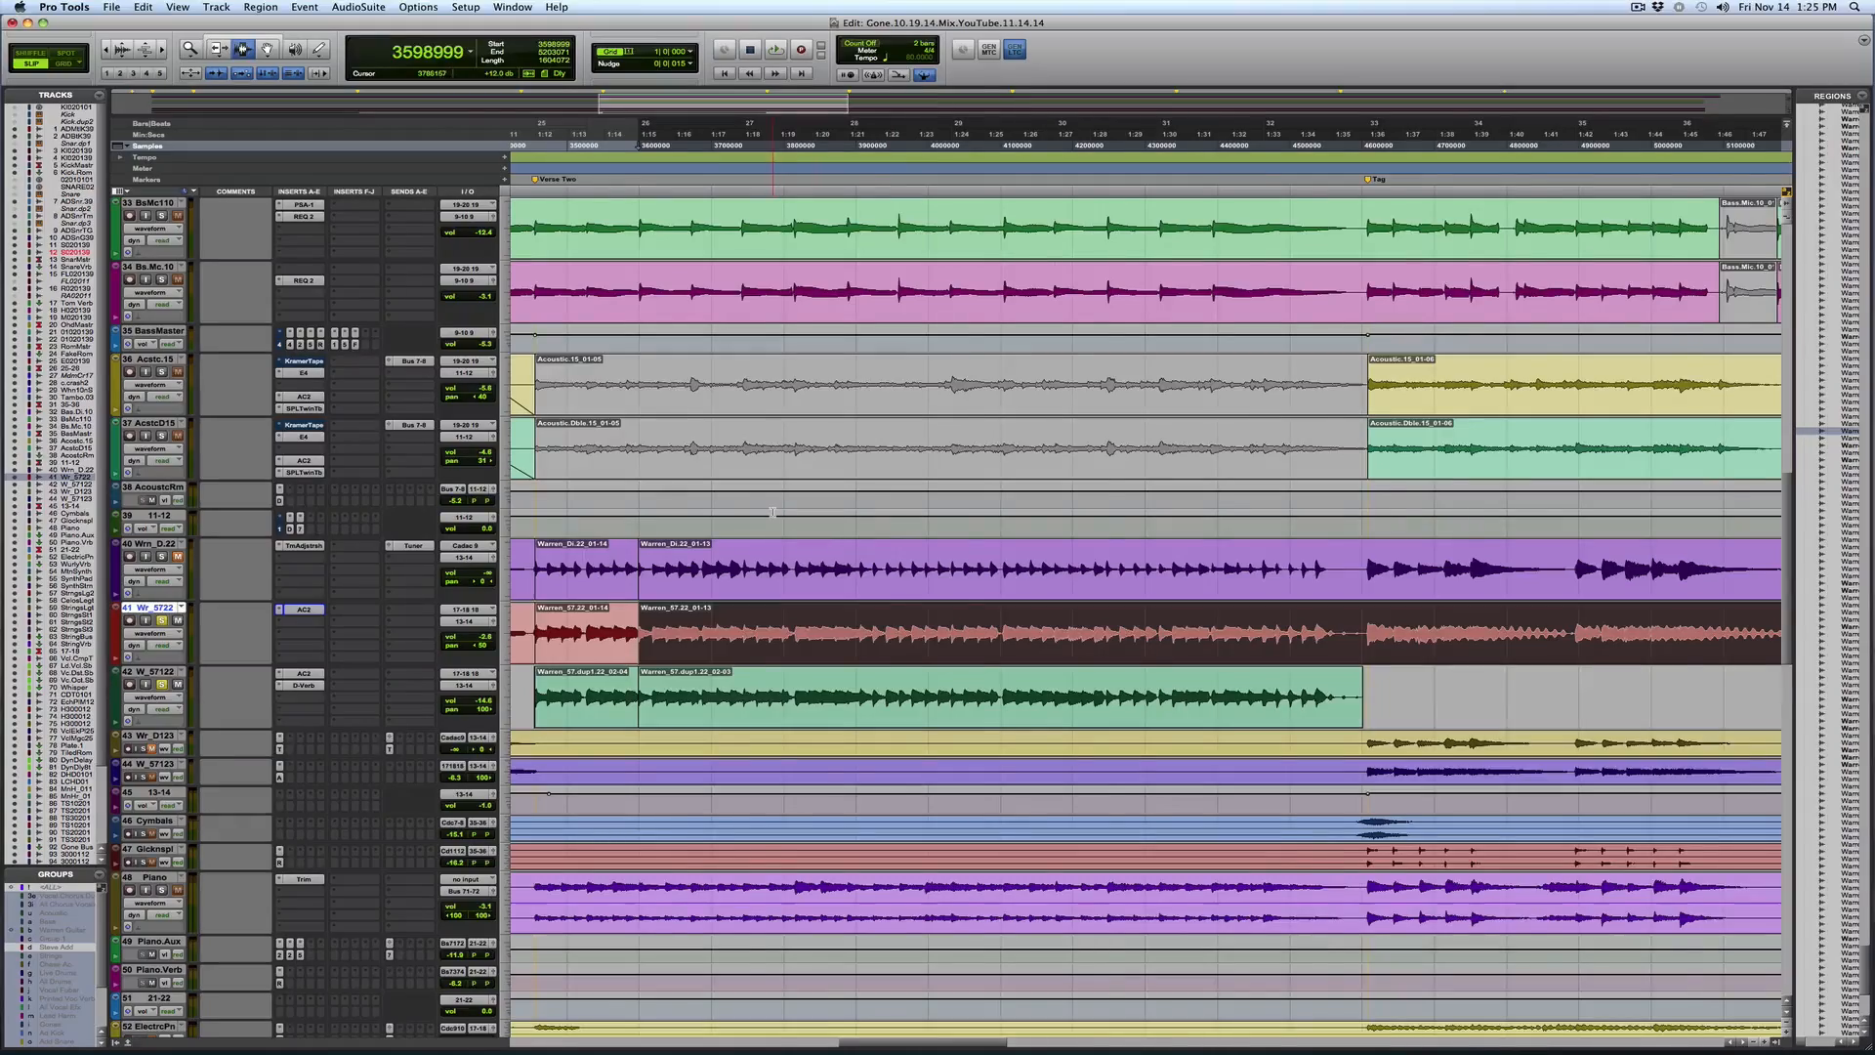
Open the Analog Channel 2 insert on the Wr_5722 track and move its window clear of the guitar tracks
key(r)
key(F5)
drag(843, 628, 1350, 611)
key(F6)
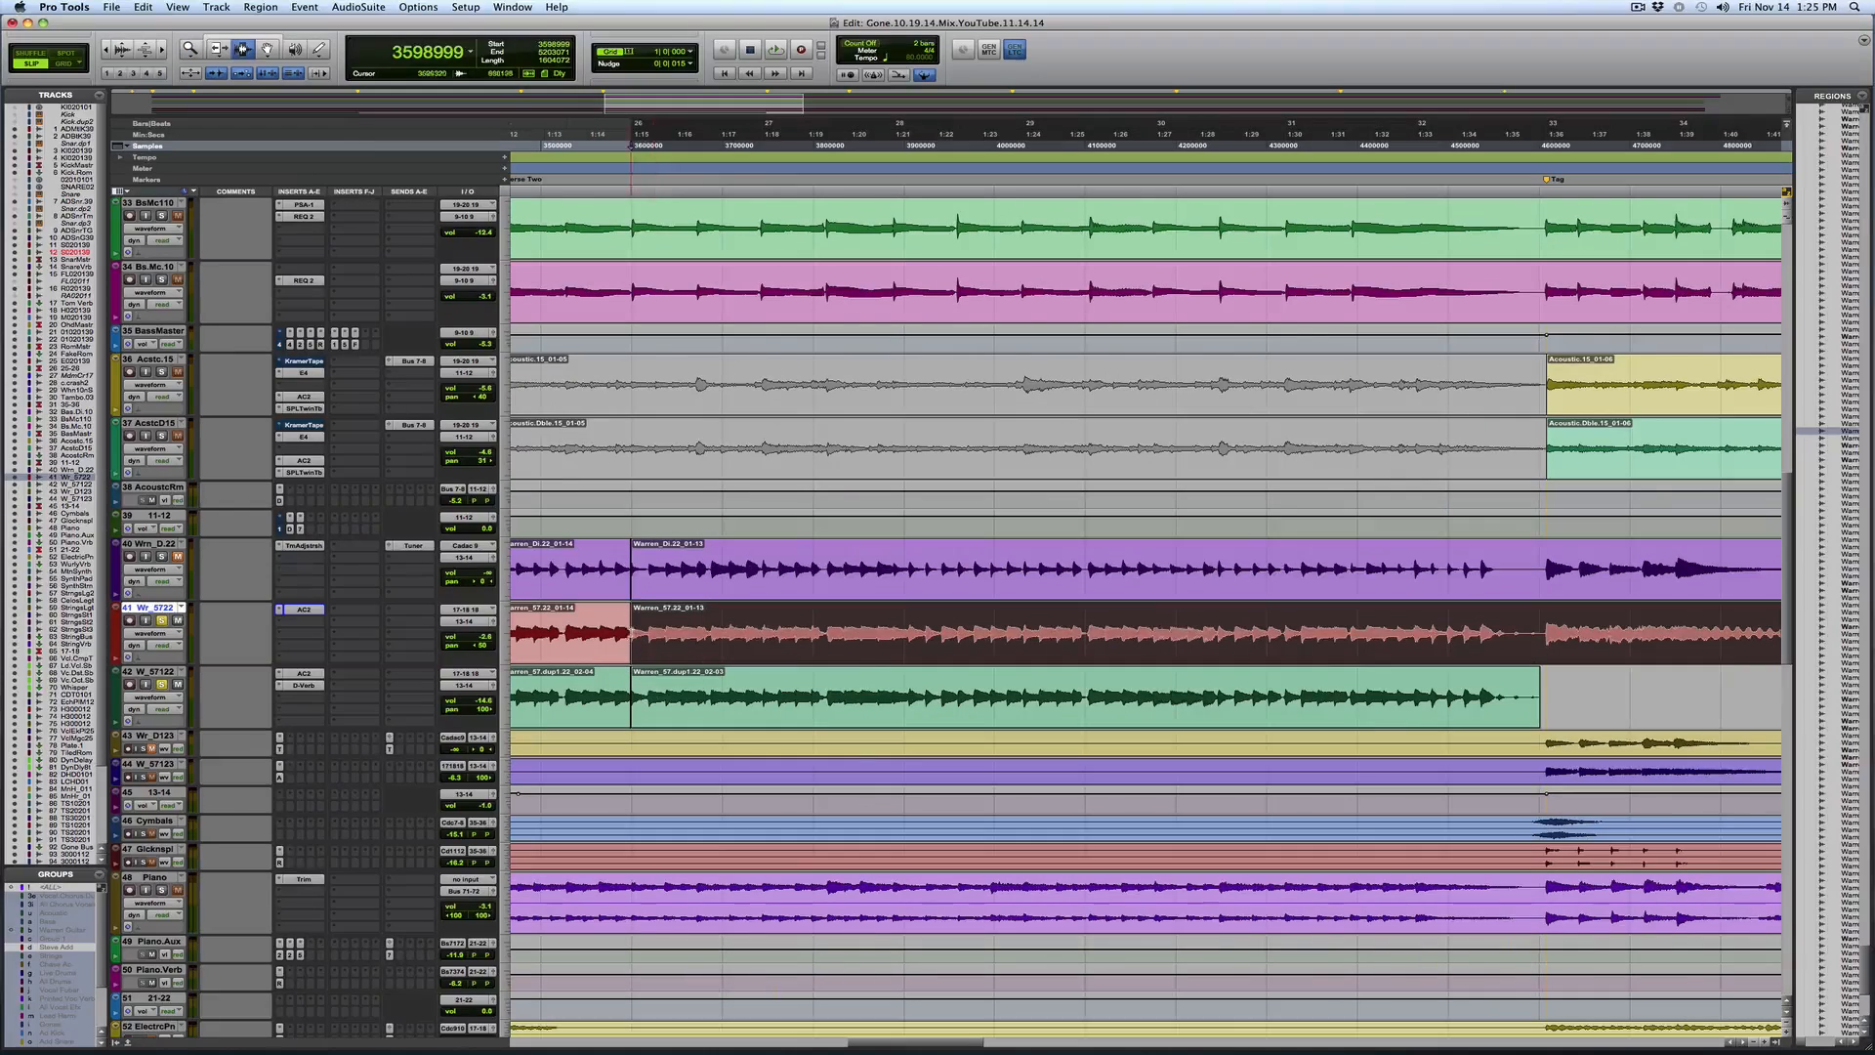
click(621, 630)
double_click(753, 628)
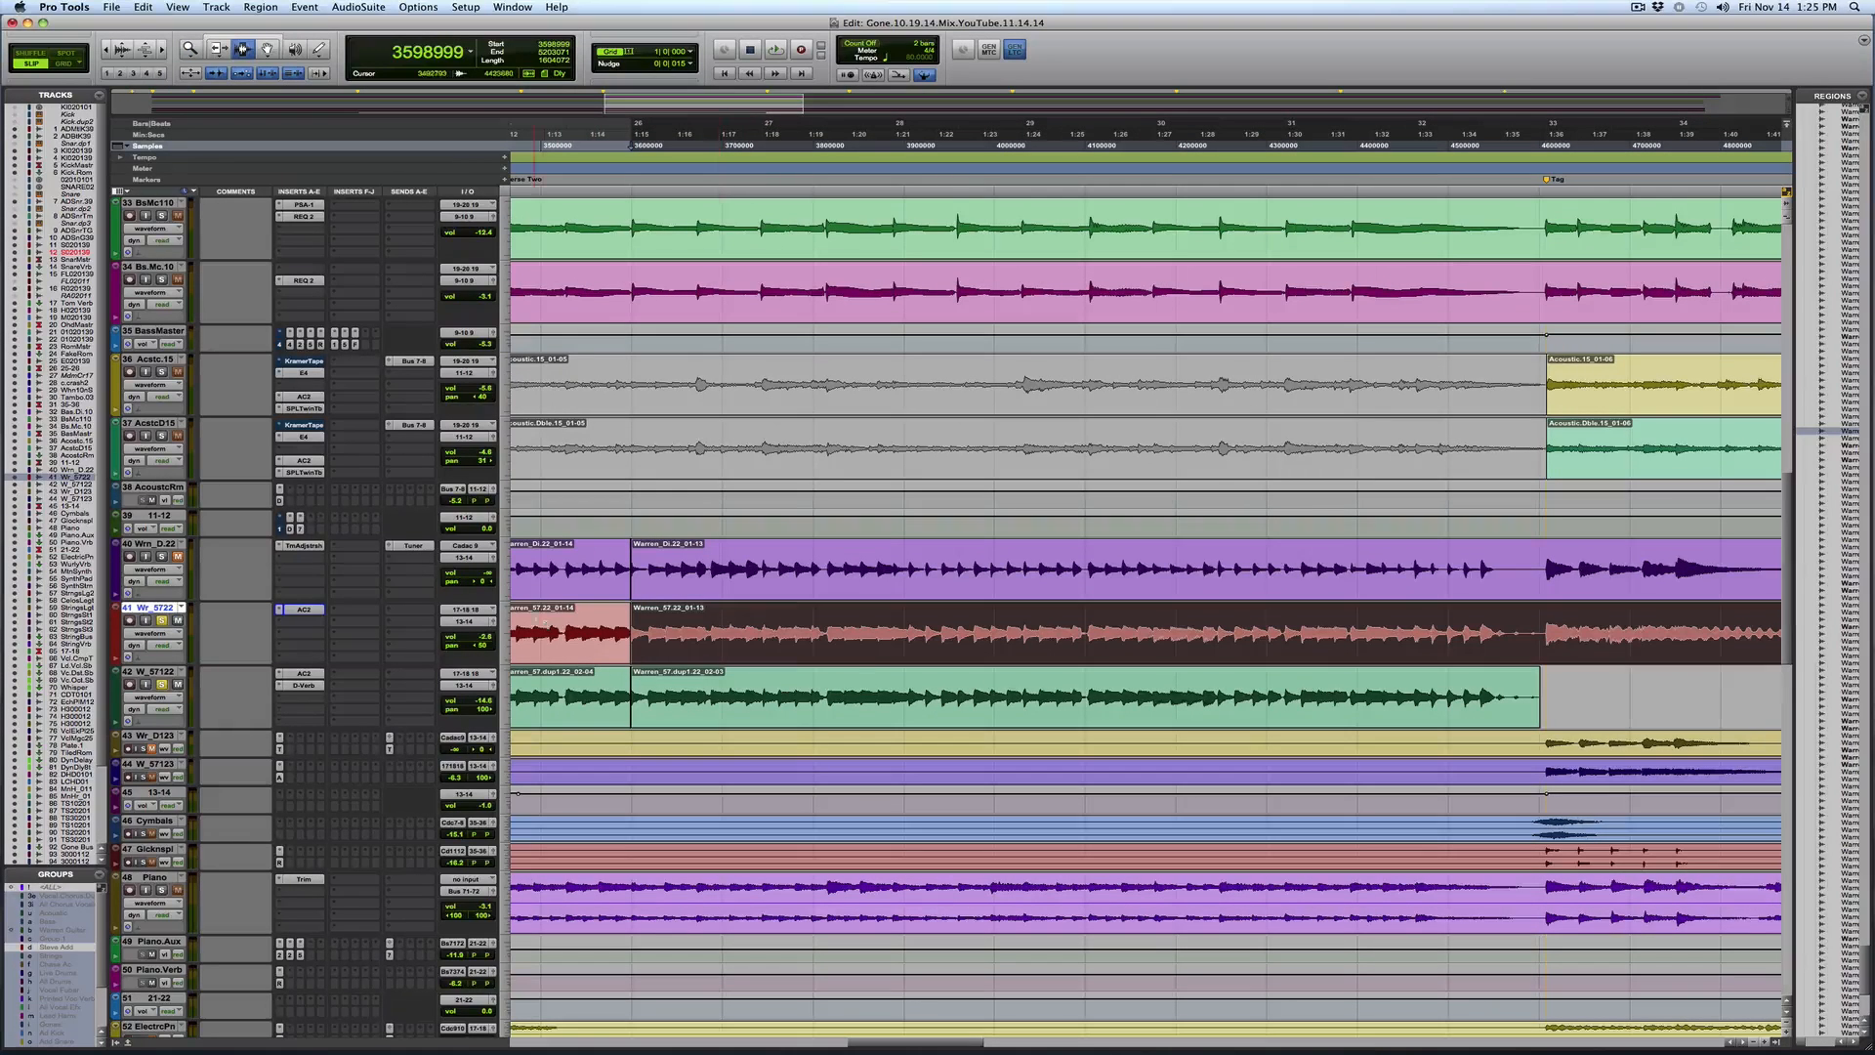
click(304, 611)
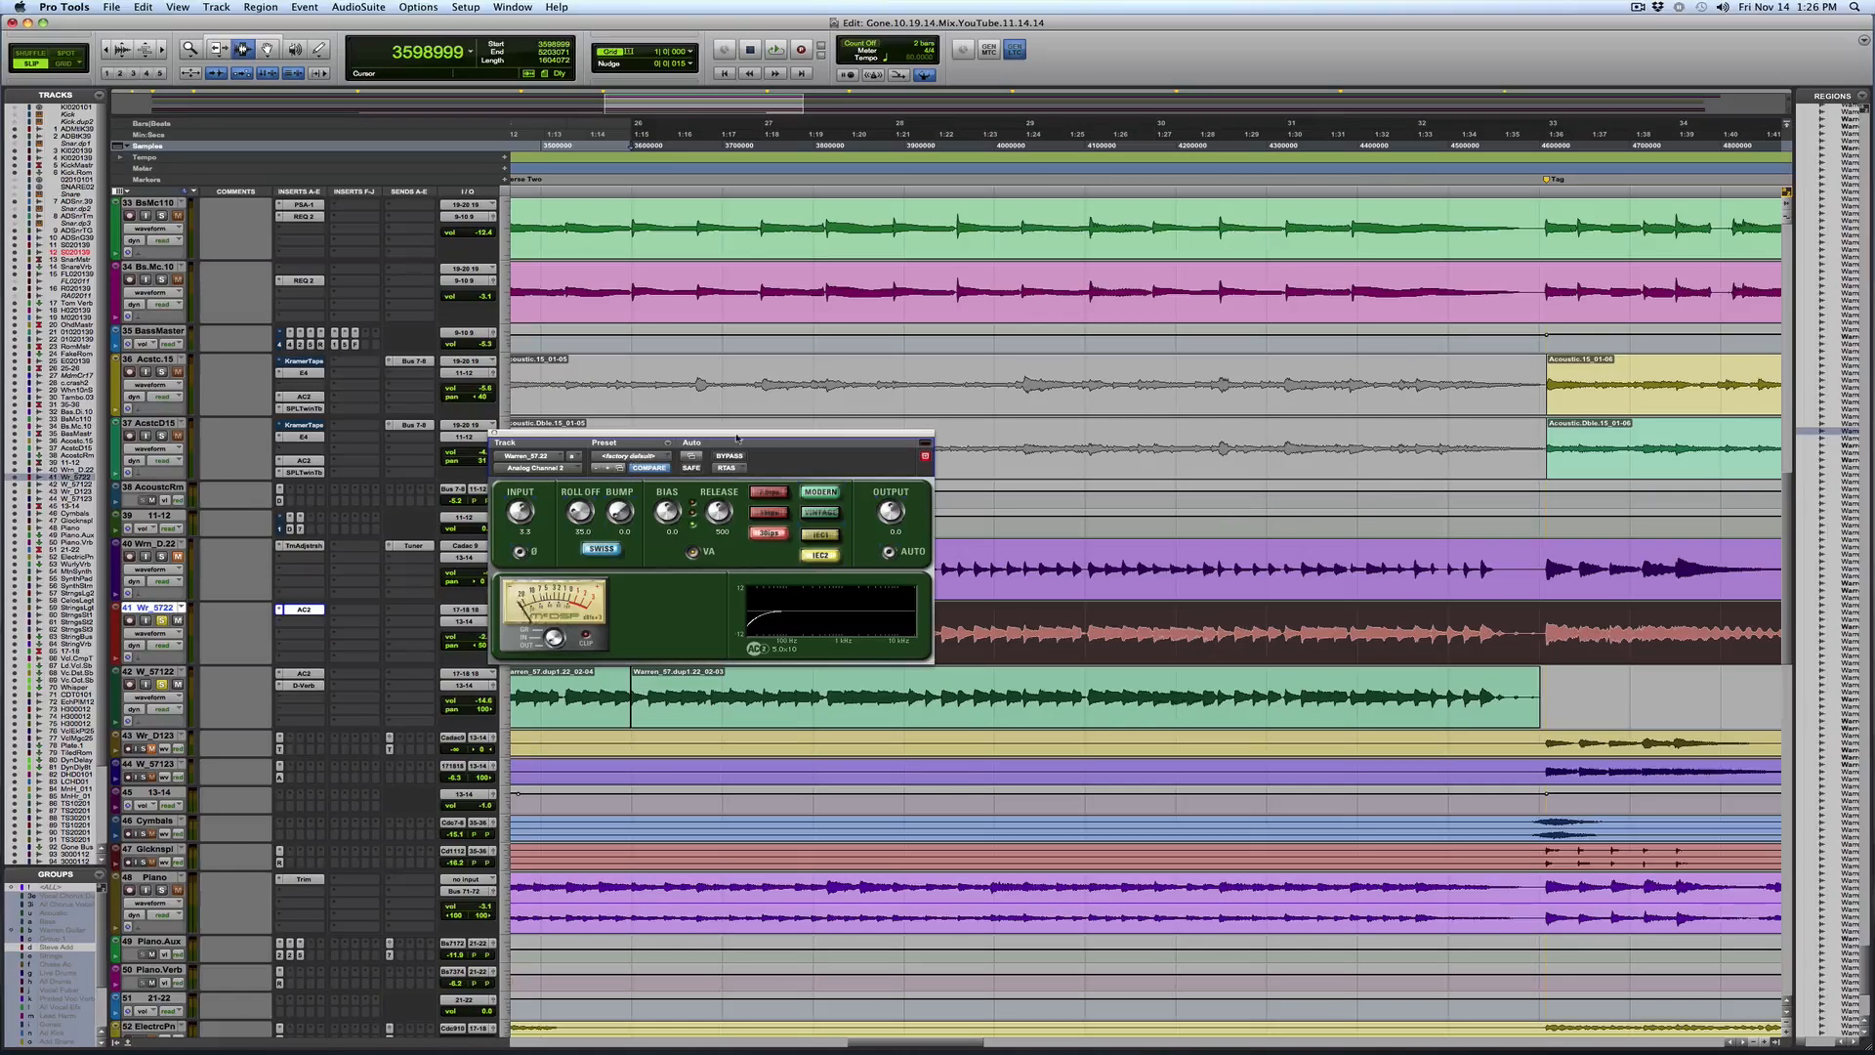
drag(738, 439, 709, 236)
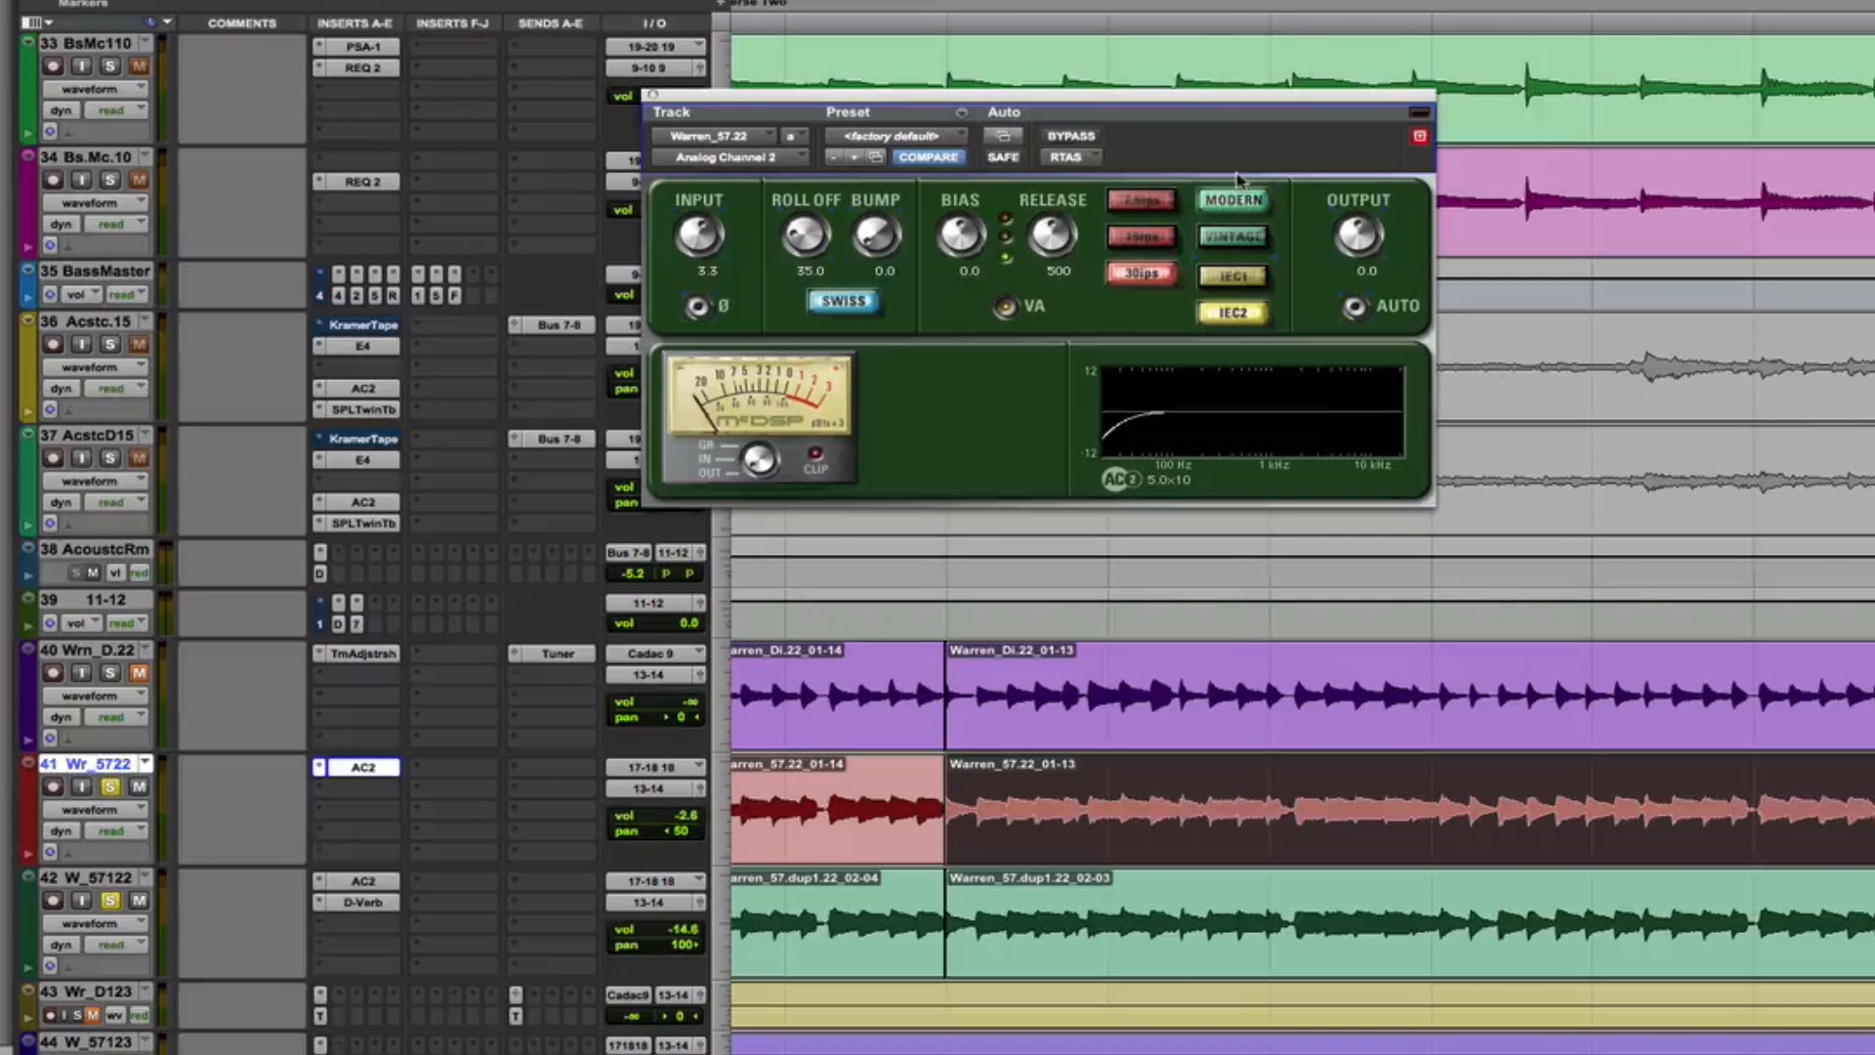
Try Vintage mode and the 7.5 and 15 ips tape speeds in Analog Channel 2, returning to Modern and 30 ips
click(1236, 237)
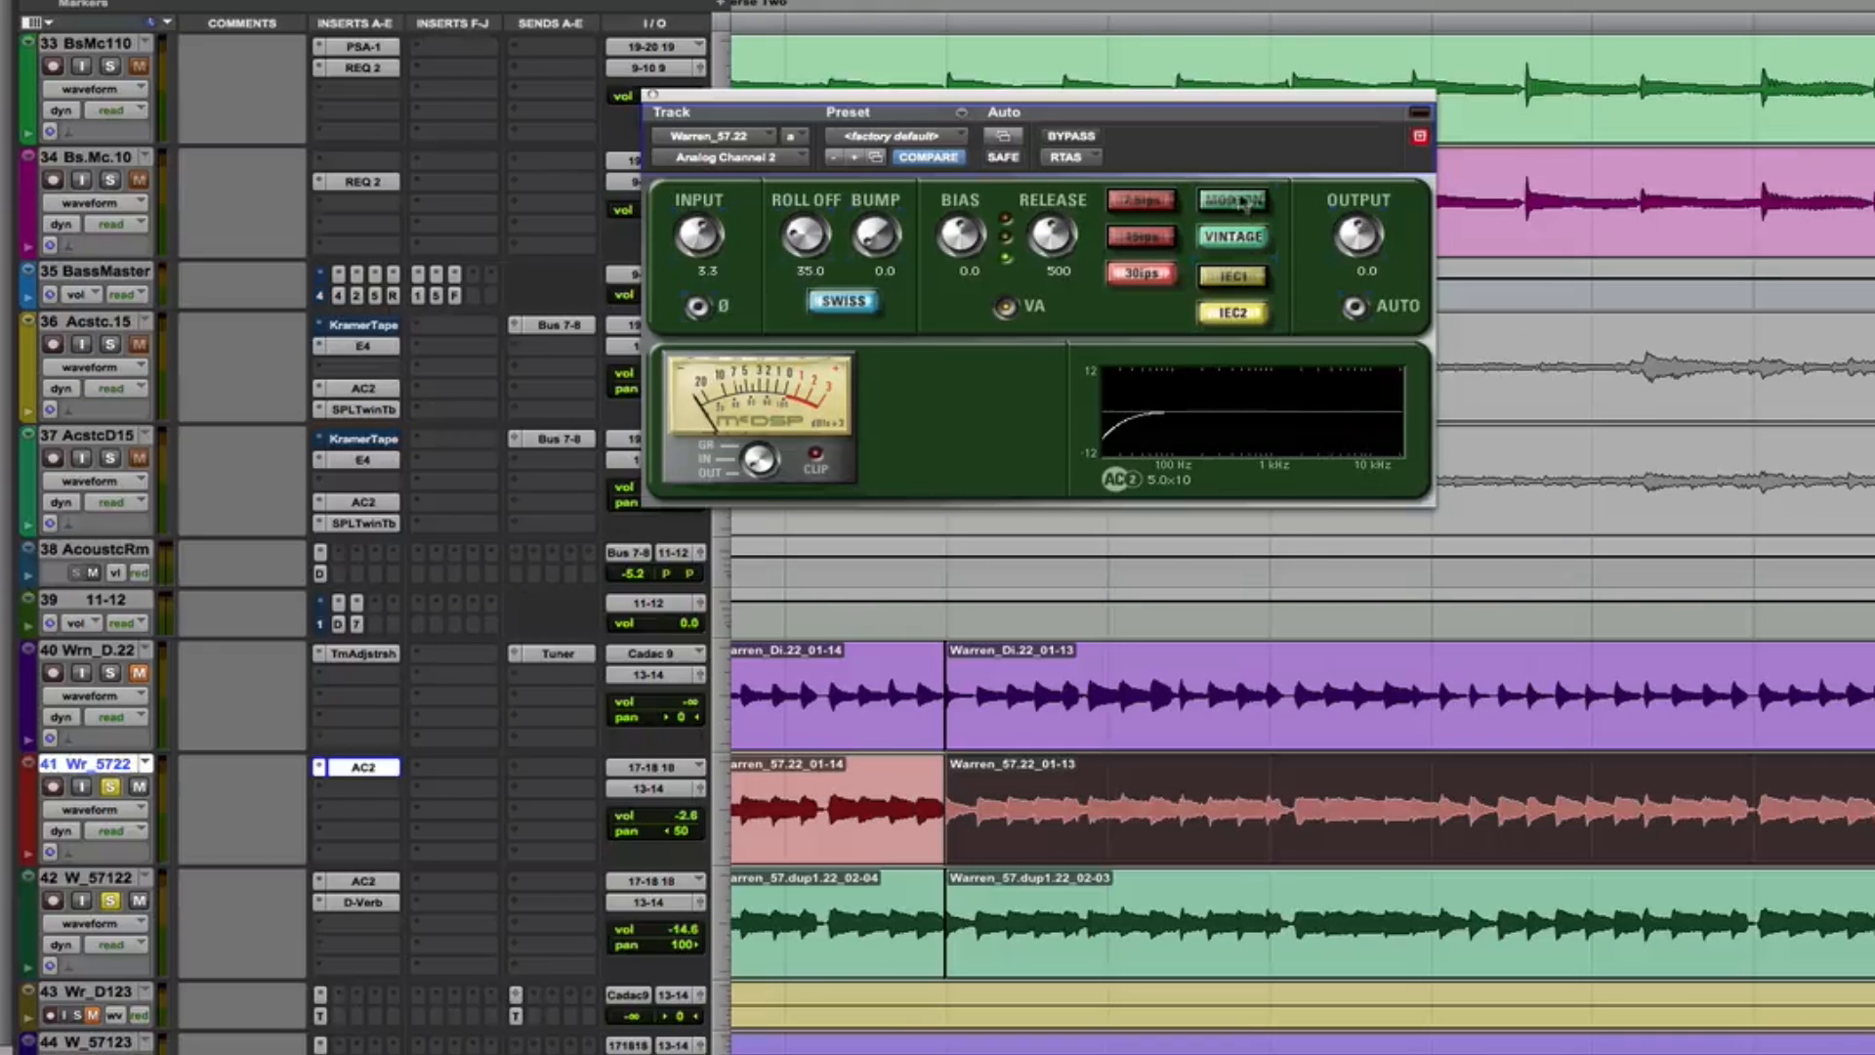
click(1239, 201)
click(1128, 202)
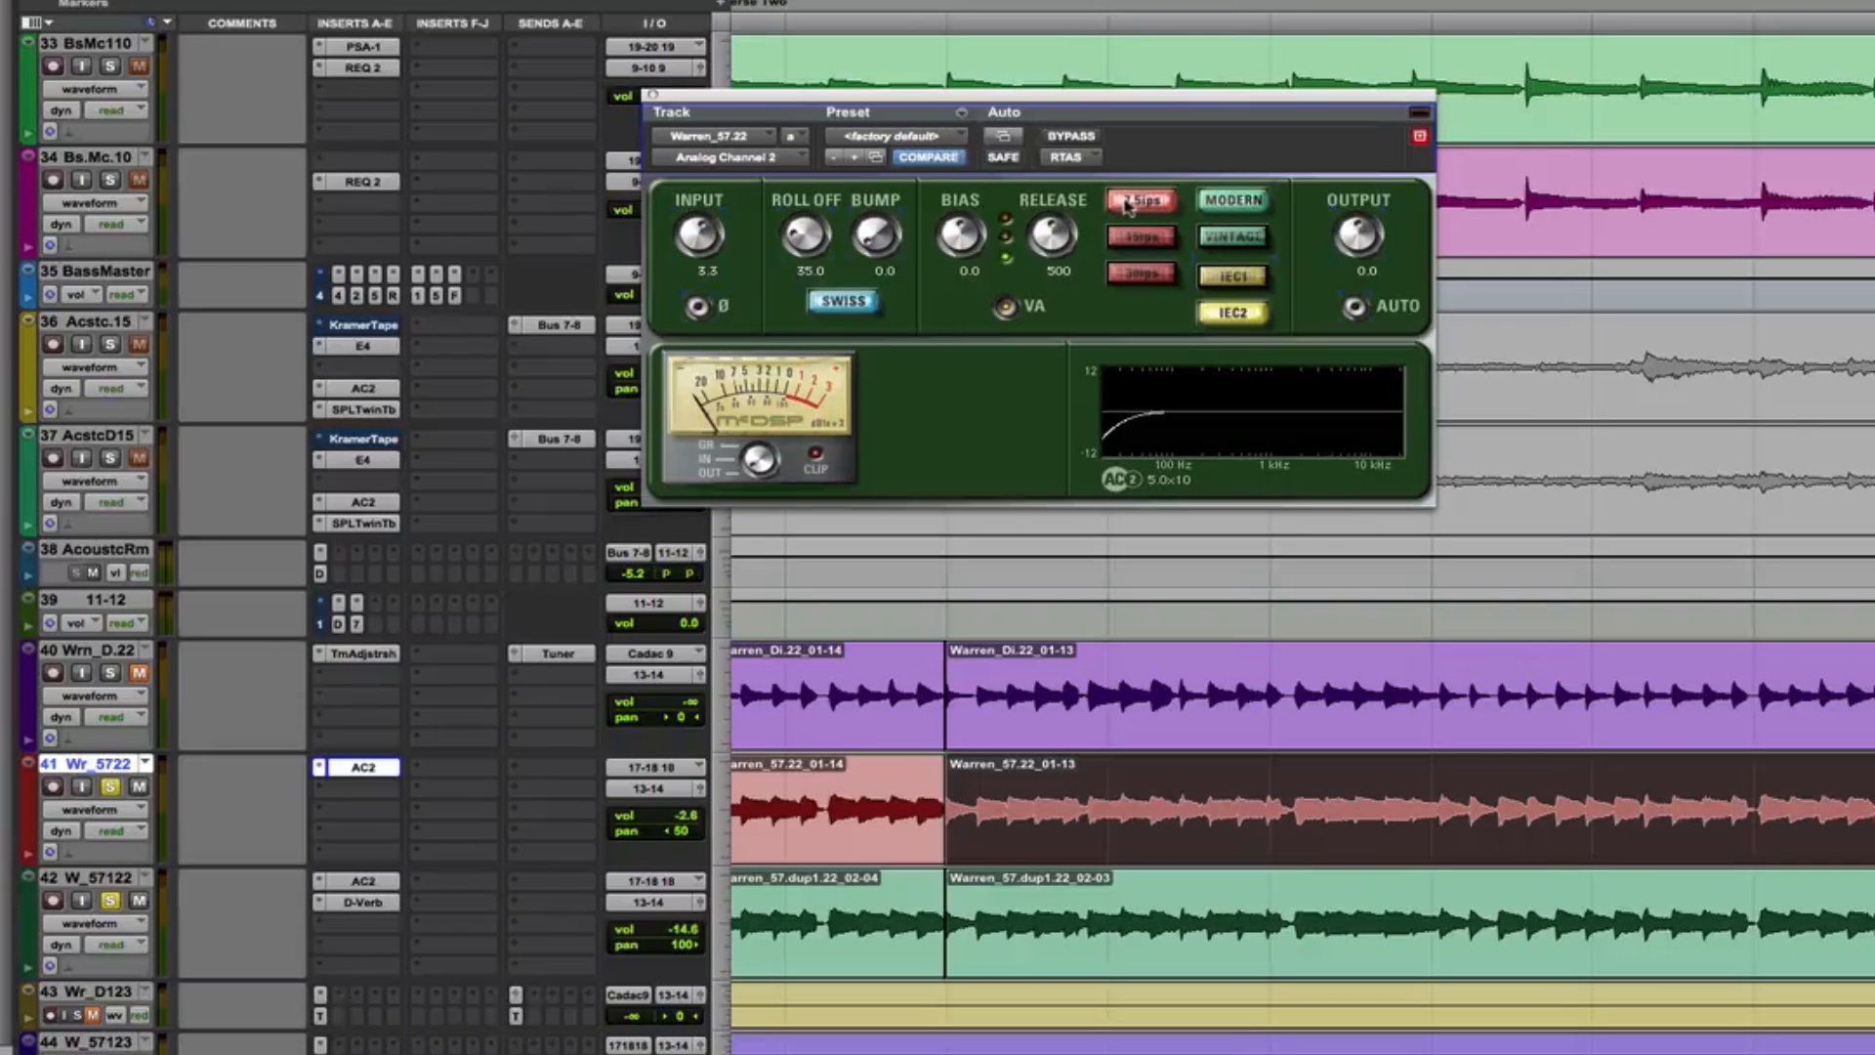
click(1135, 236)
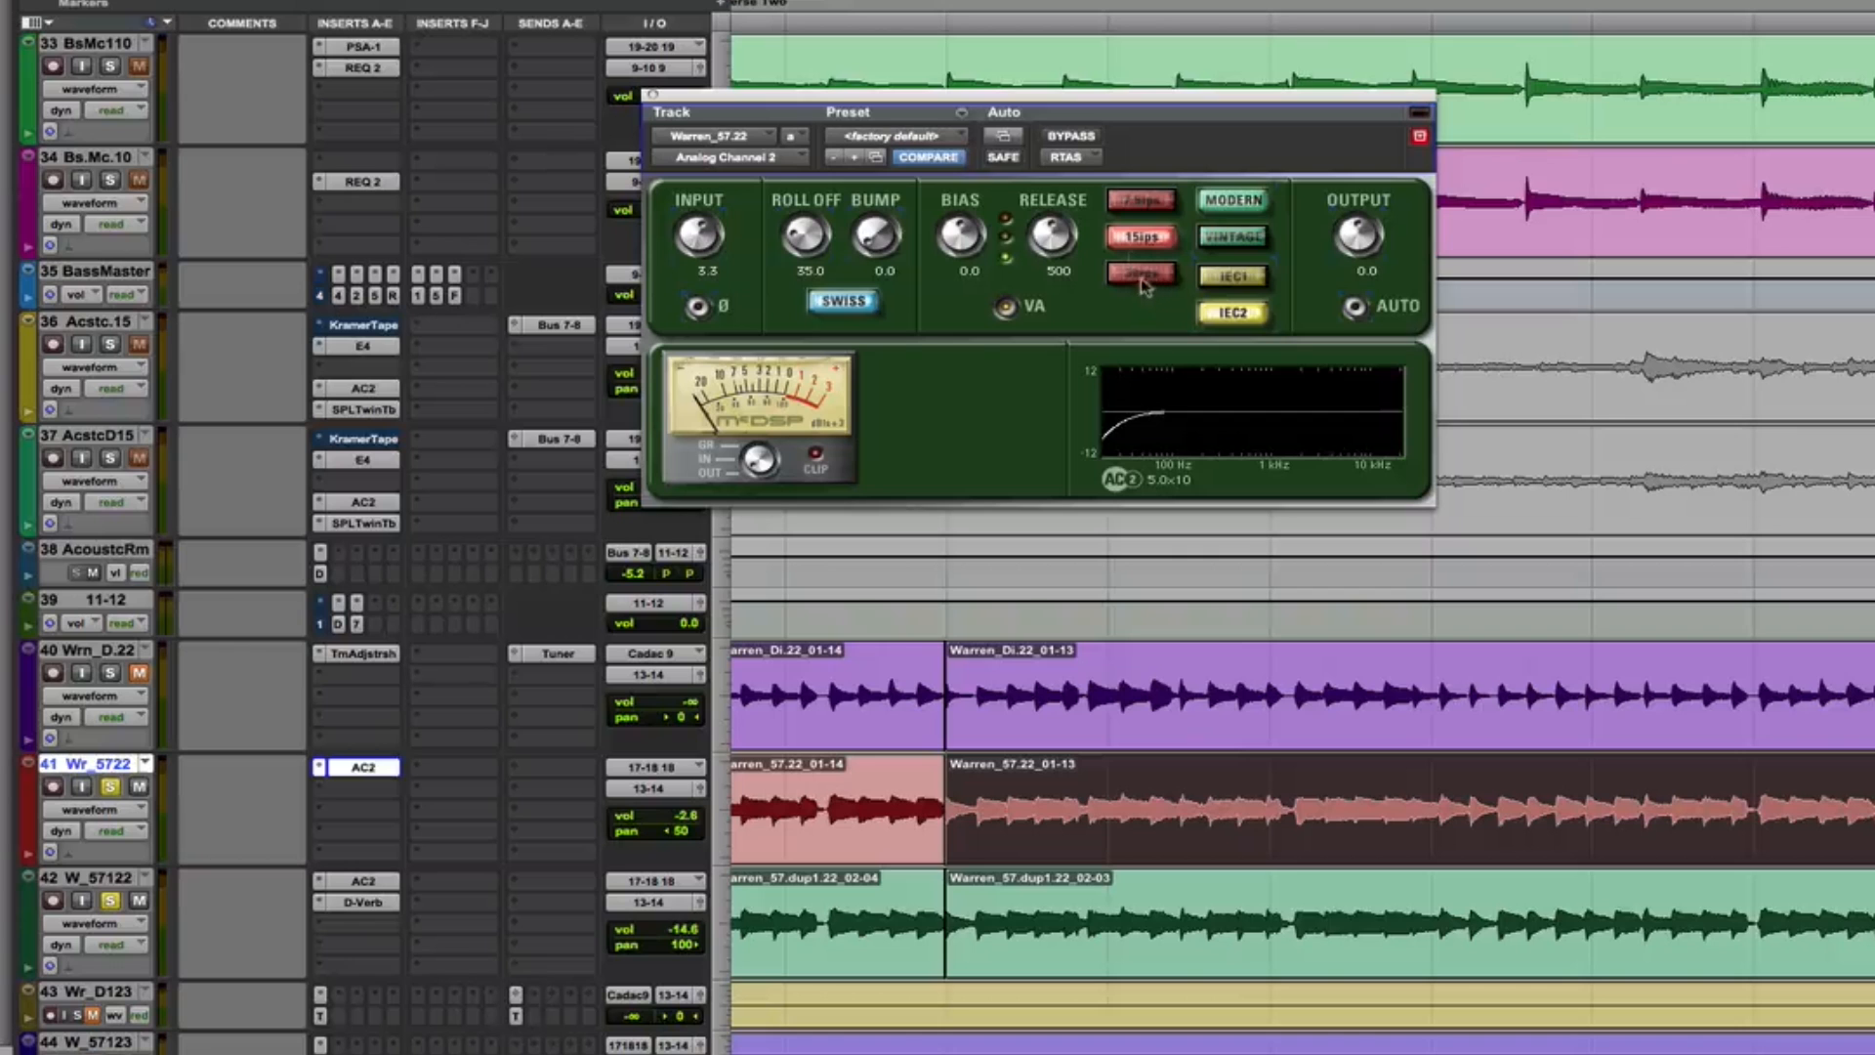
click(1142, 276)
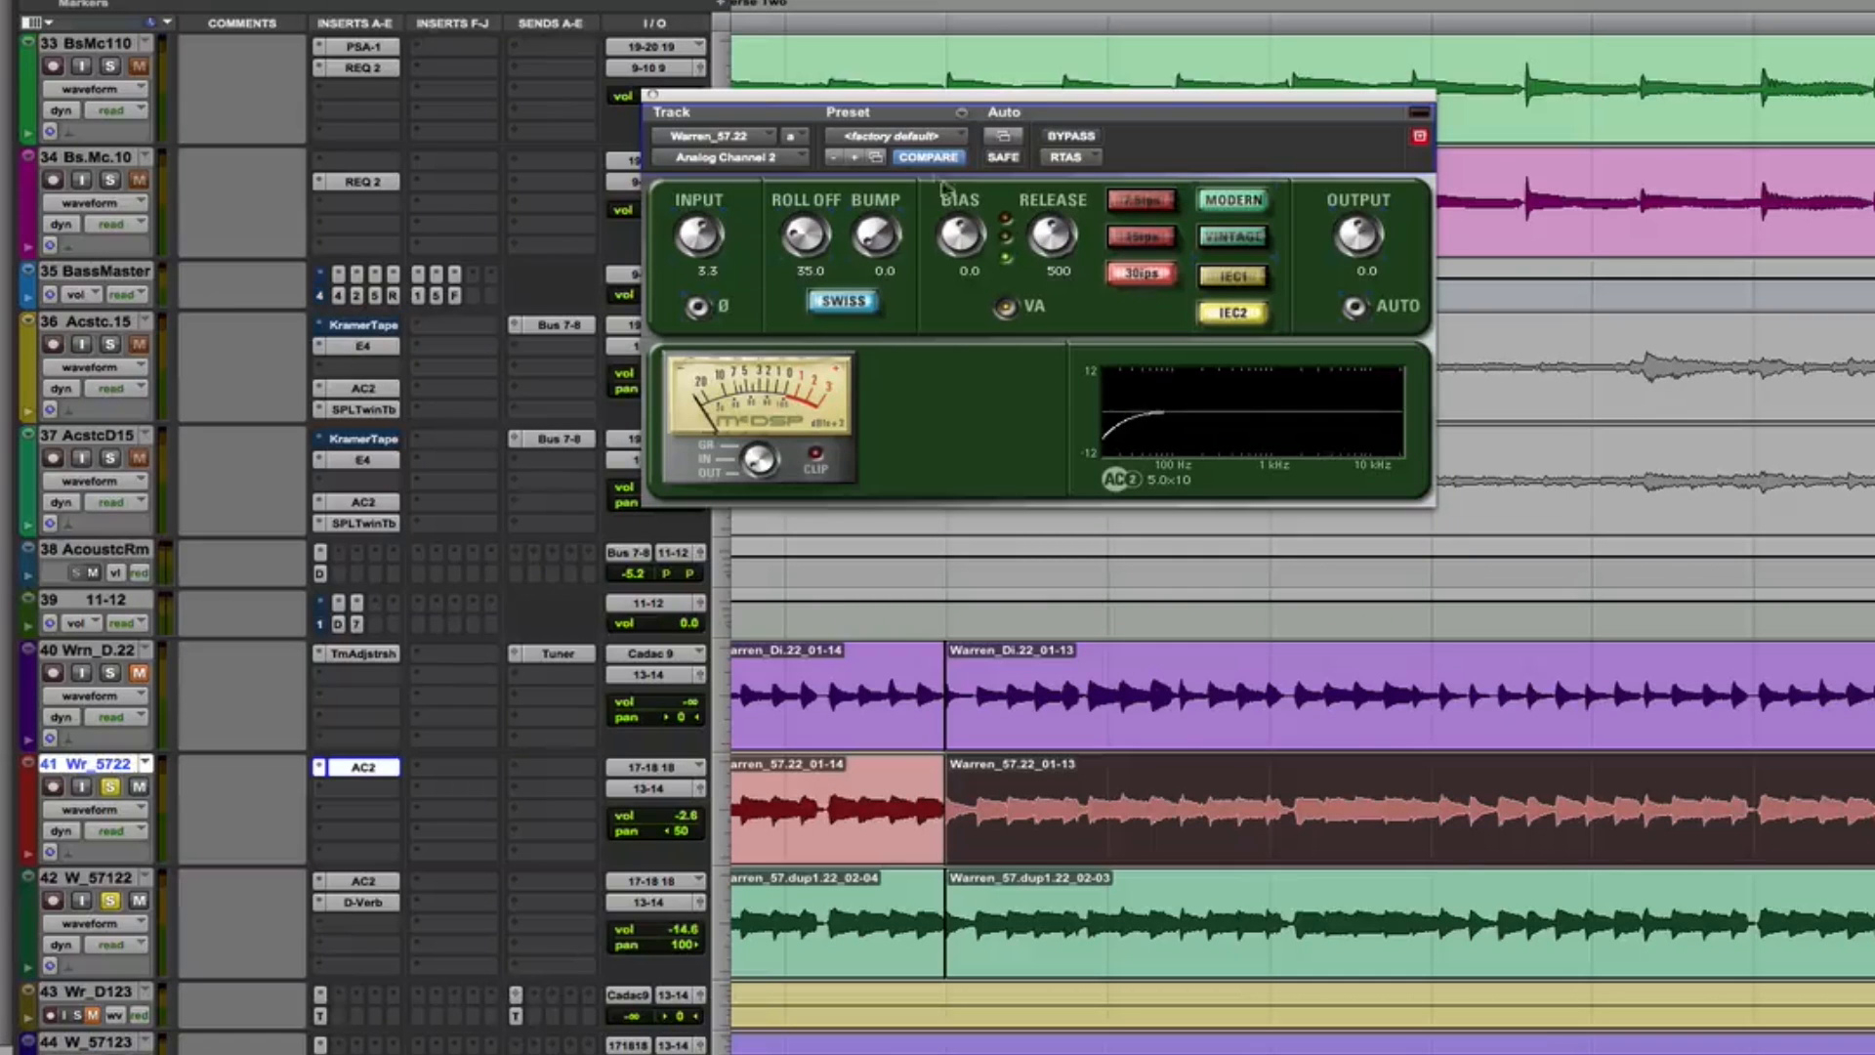
Try the bias control and the USA-A and USA-M tape machine types in Analog Channel 2, returning to Swiss
drag(958, 231, 964, 50)
alt+click(968, 232)
click(871, 300)
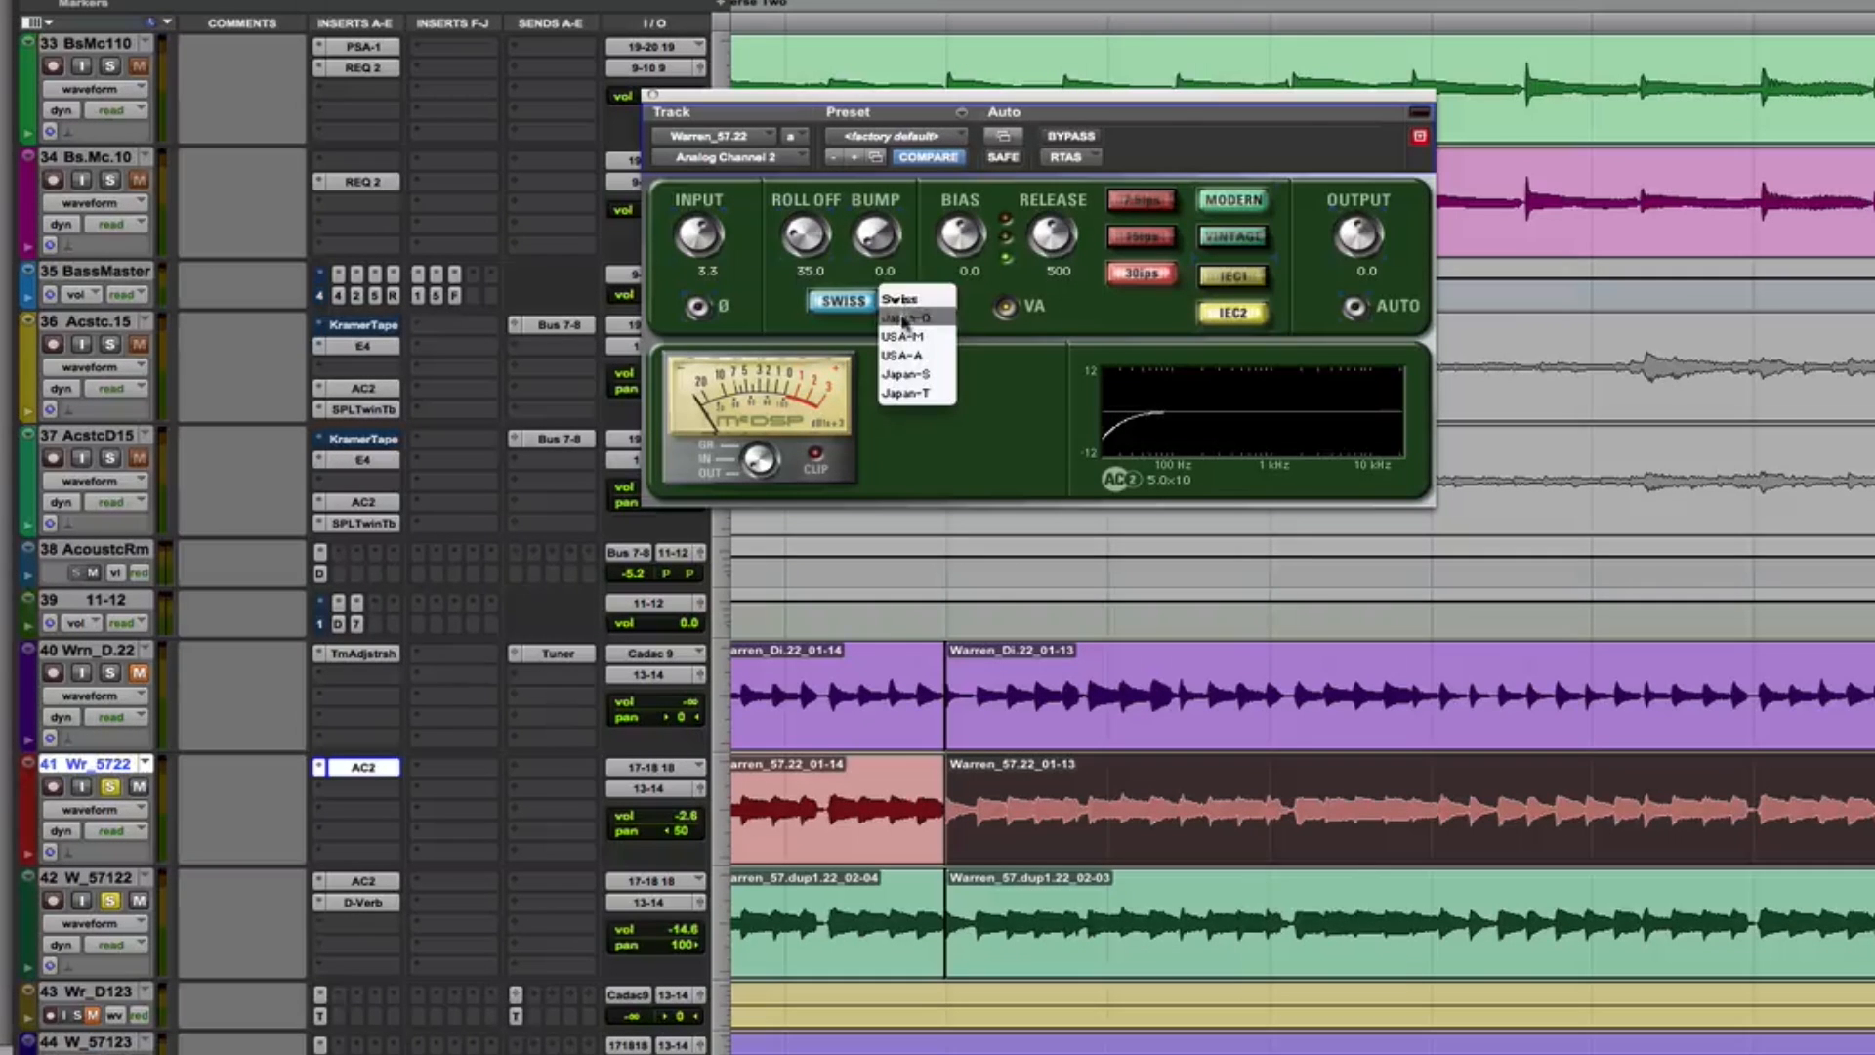
click(903, 354)
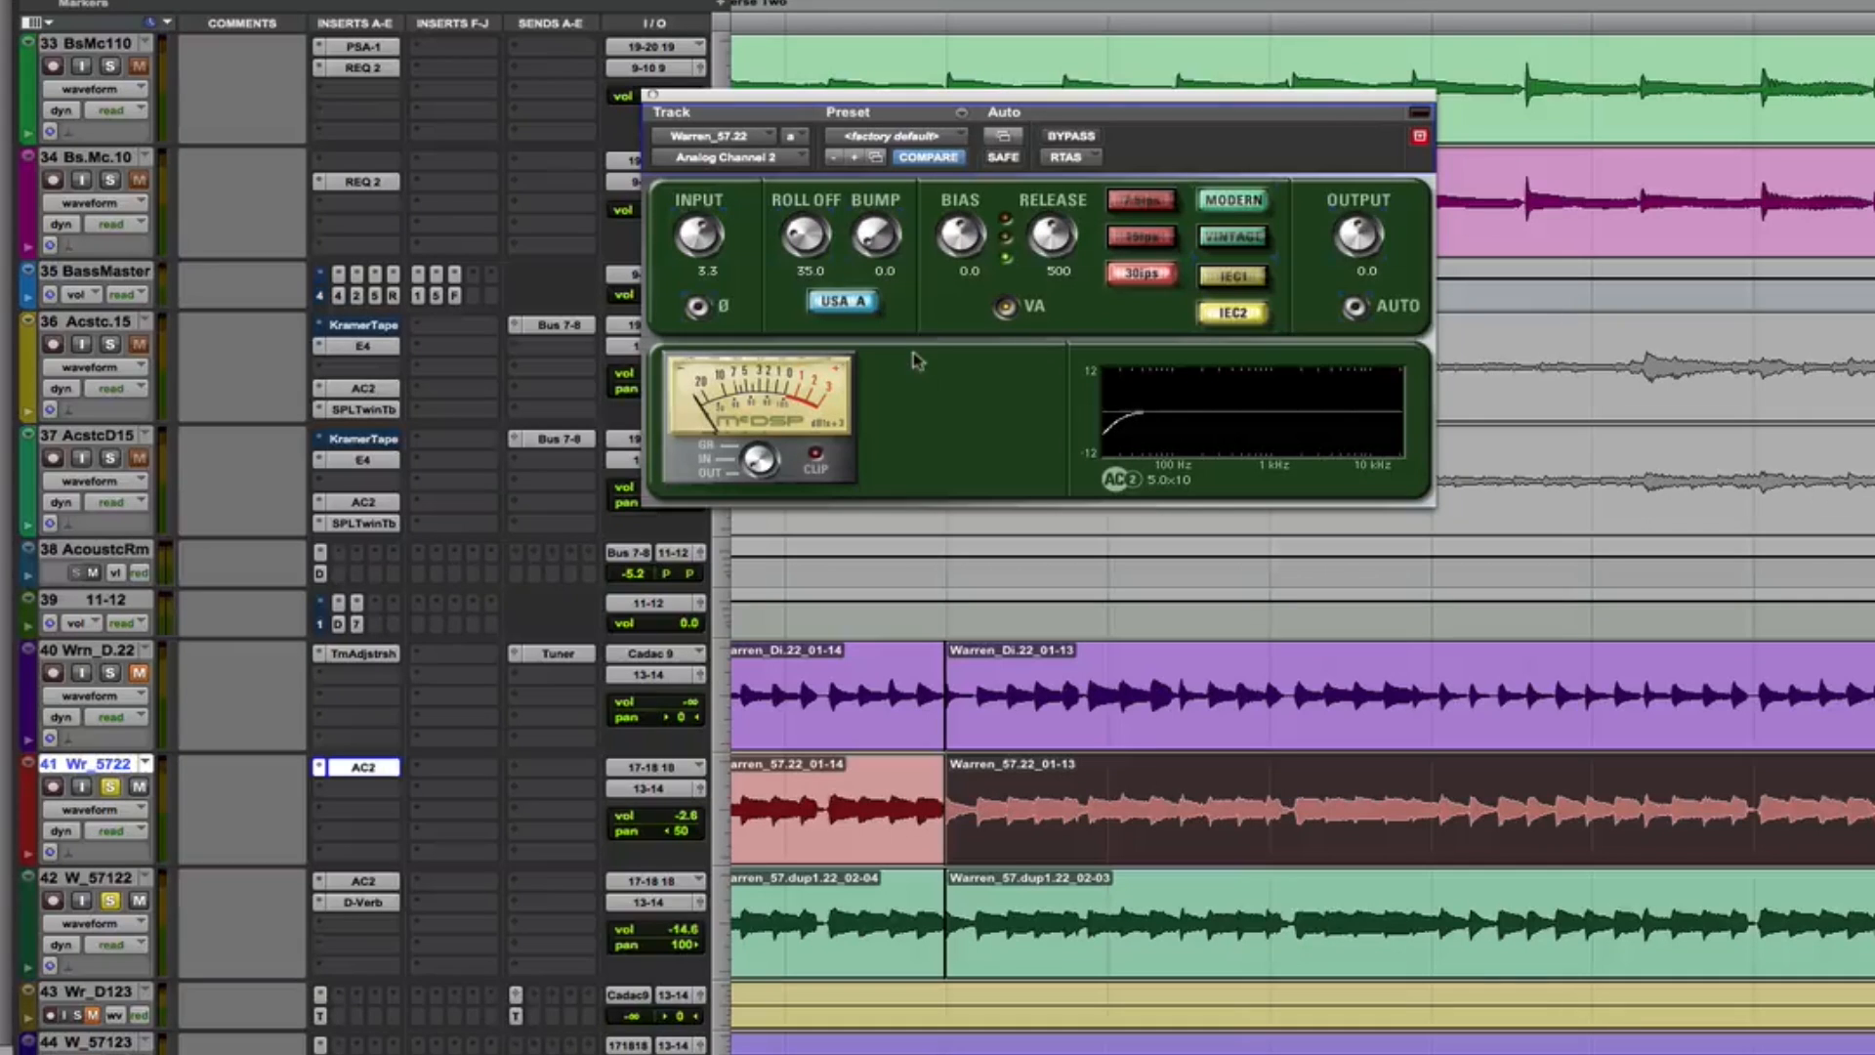
click(863, 301)
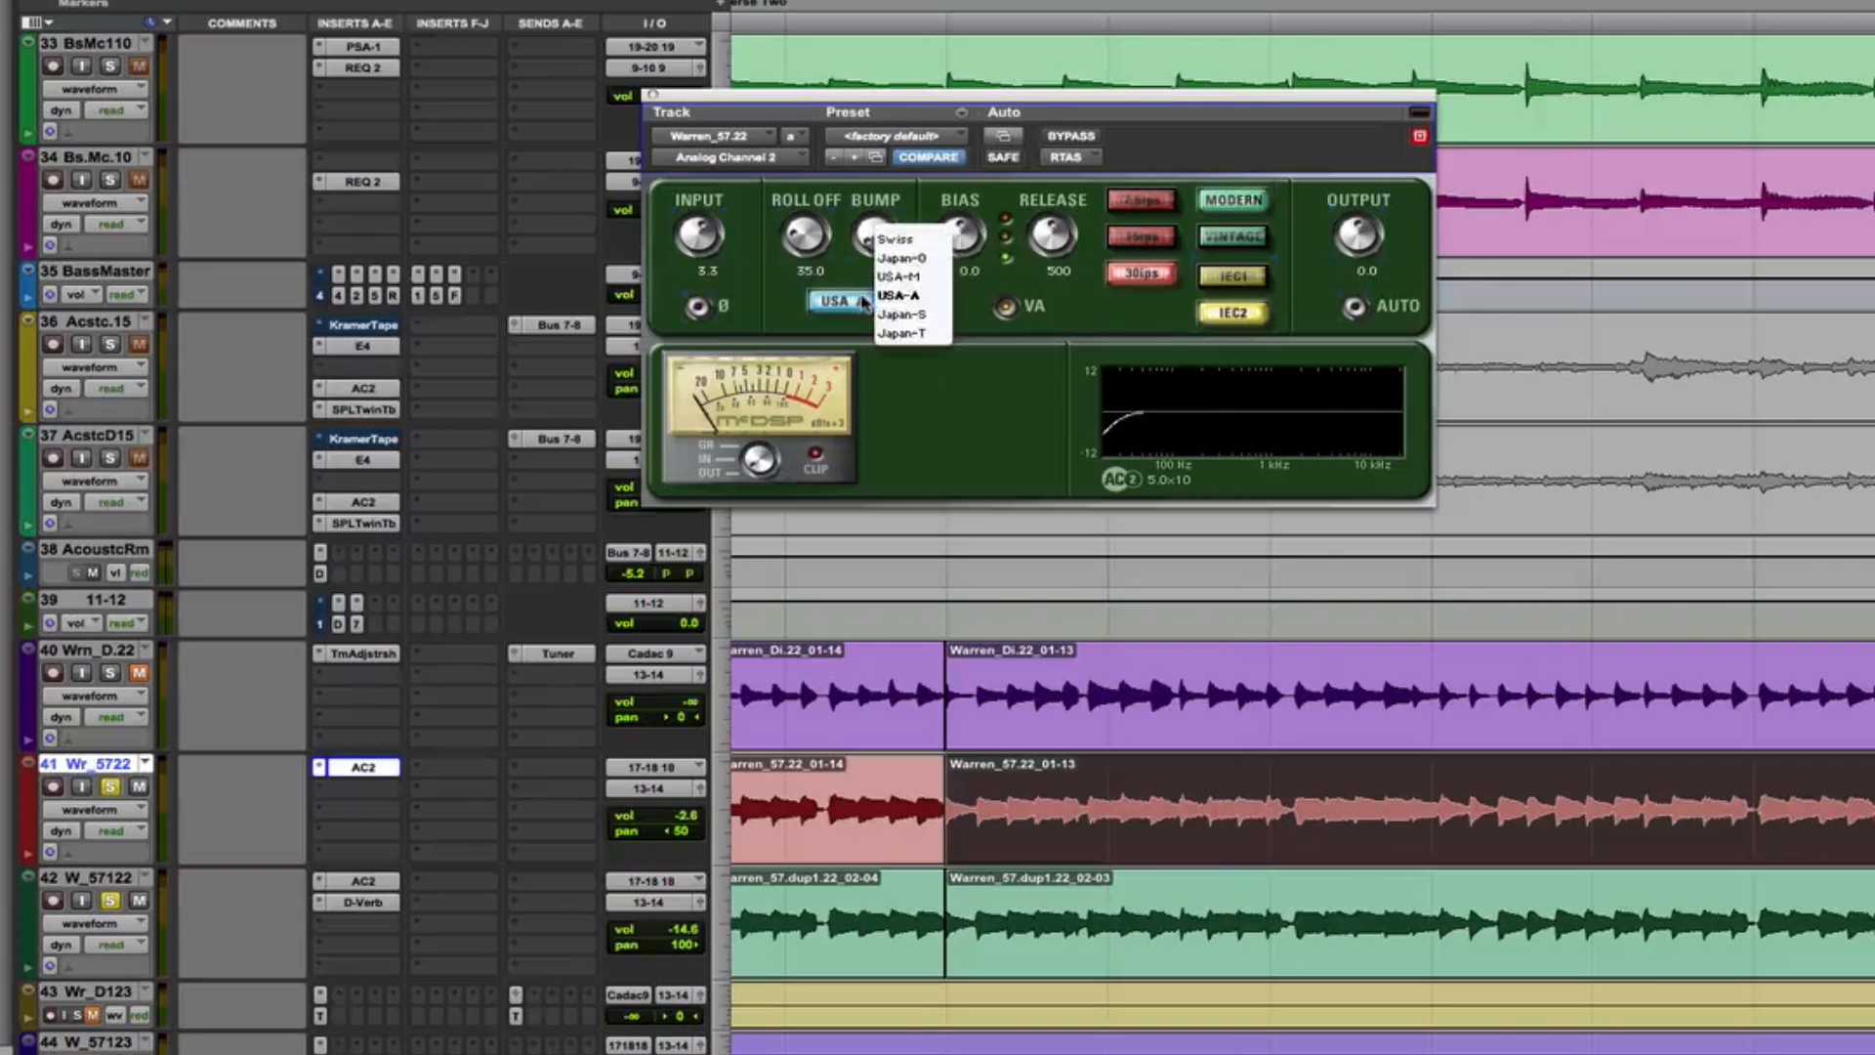
click(918, 284)
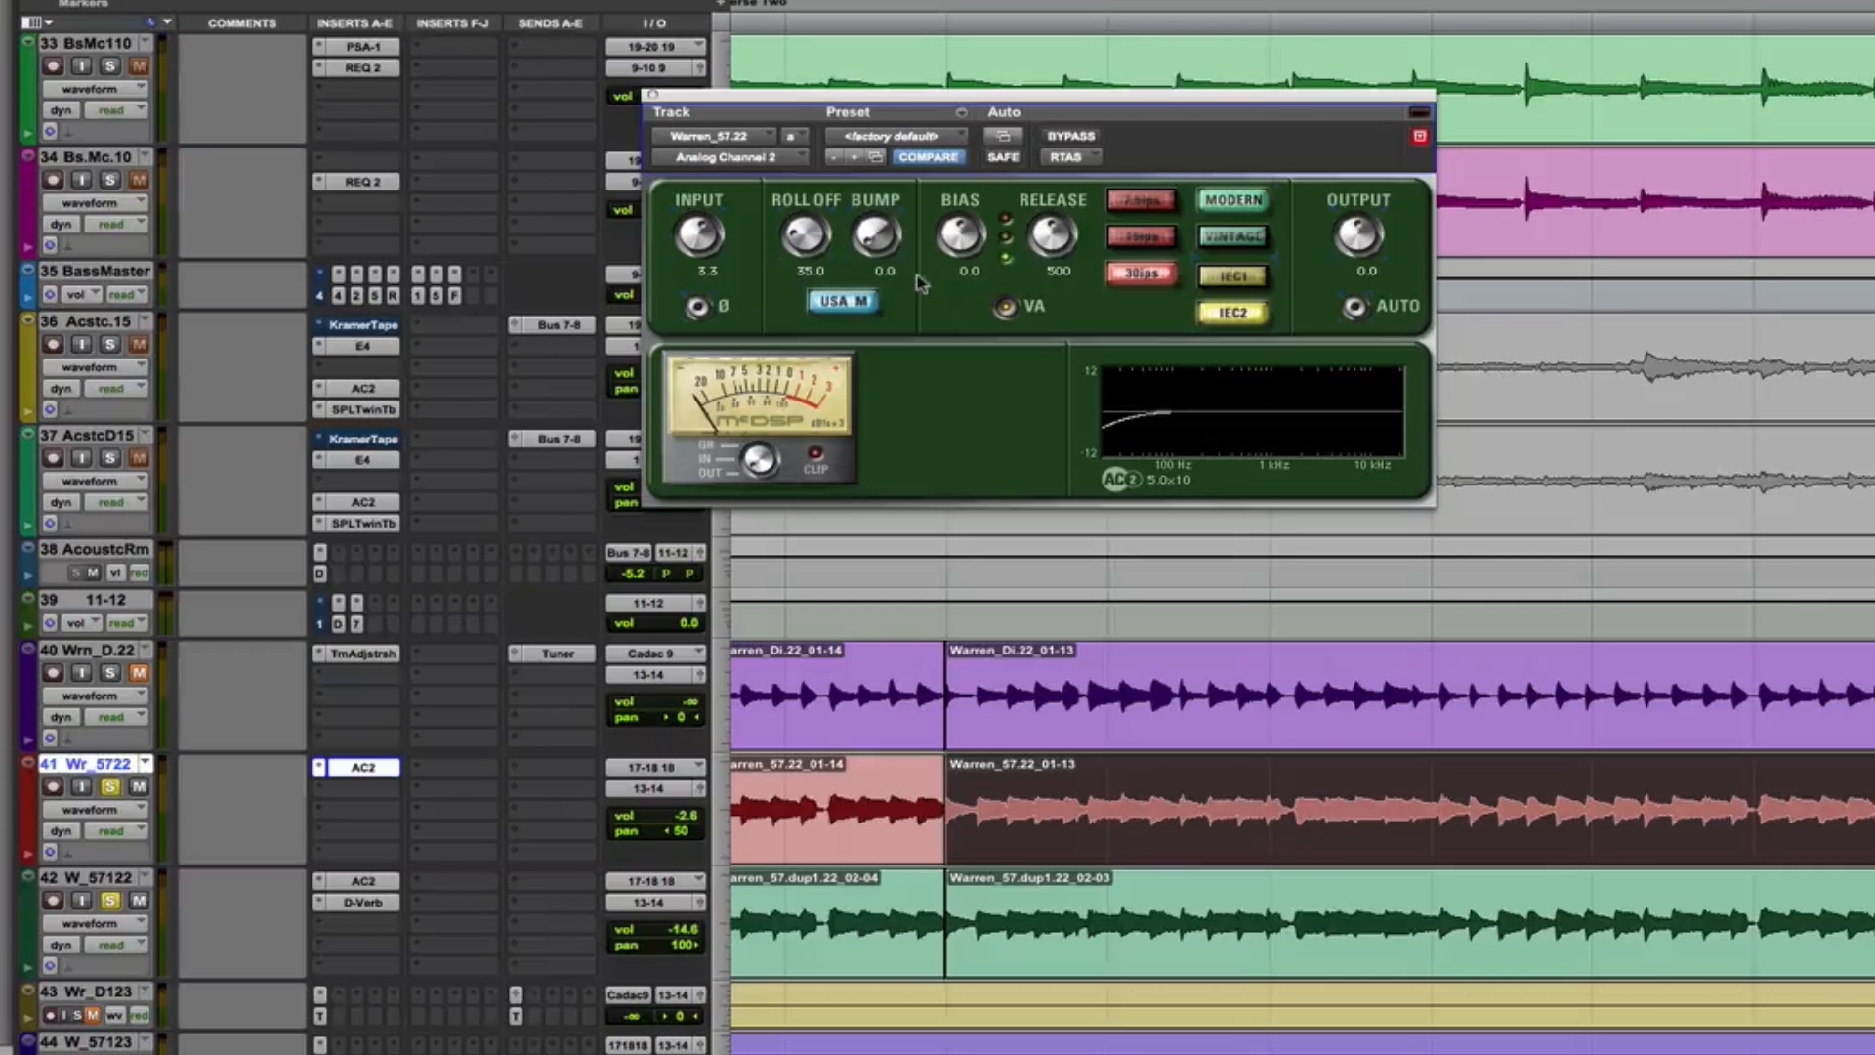
click(864, 302)
click(885, 269)
Play the soloed guitars and compare the sound with Analog Channel 2 on Wr_5722 bypassed and active
key(space)
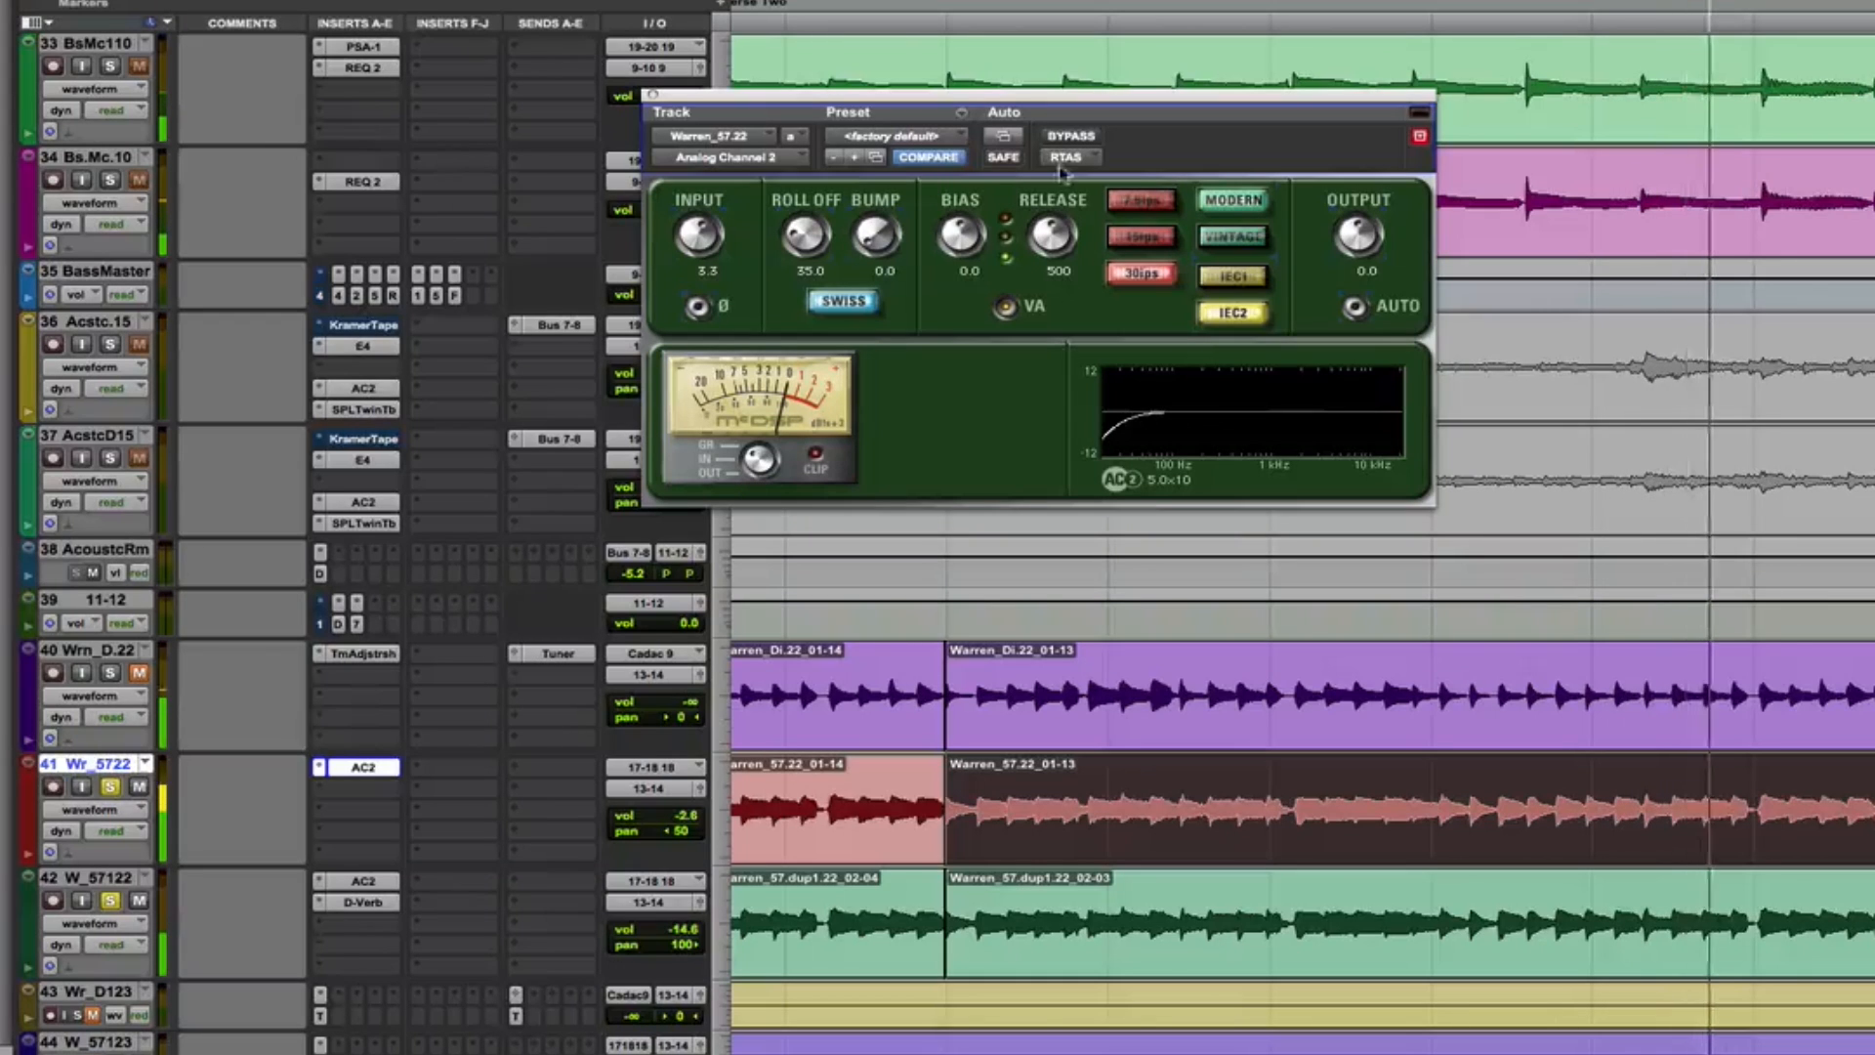
click(1071, 136)
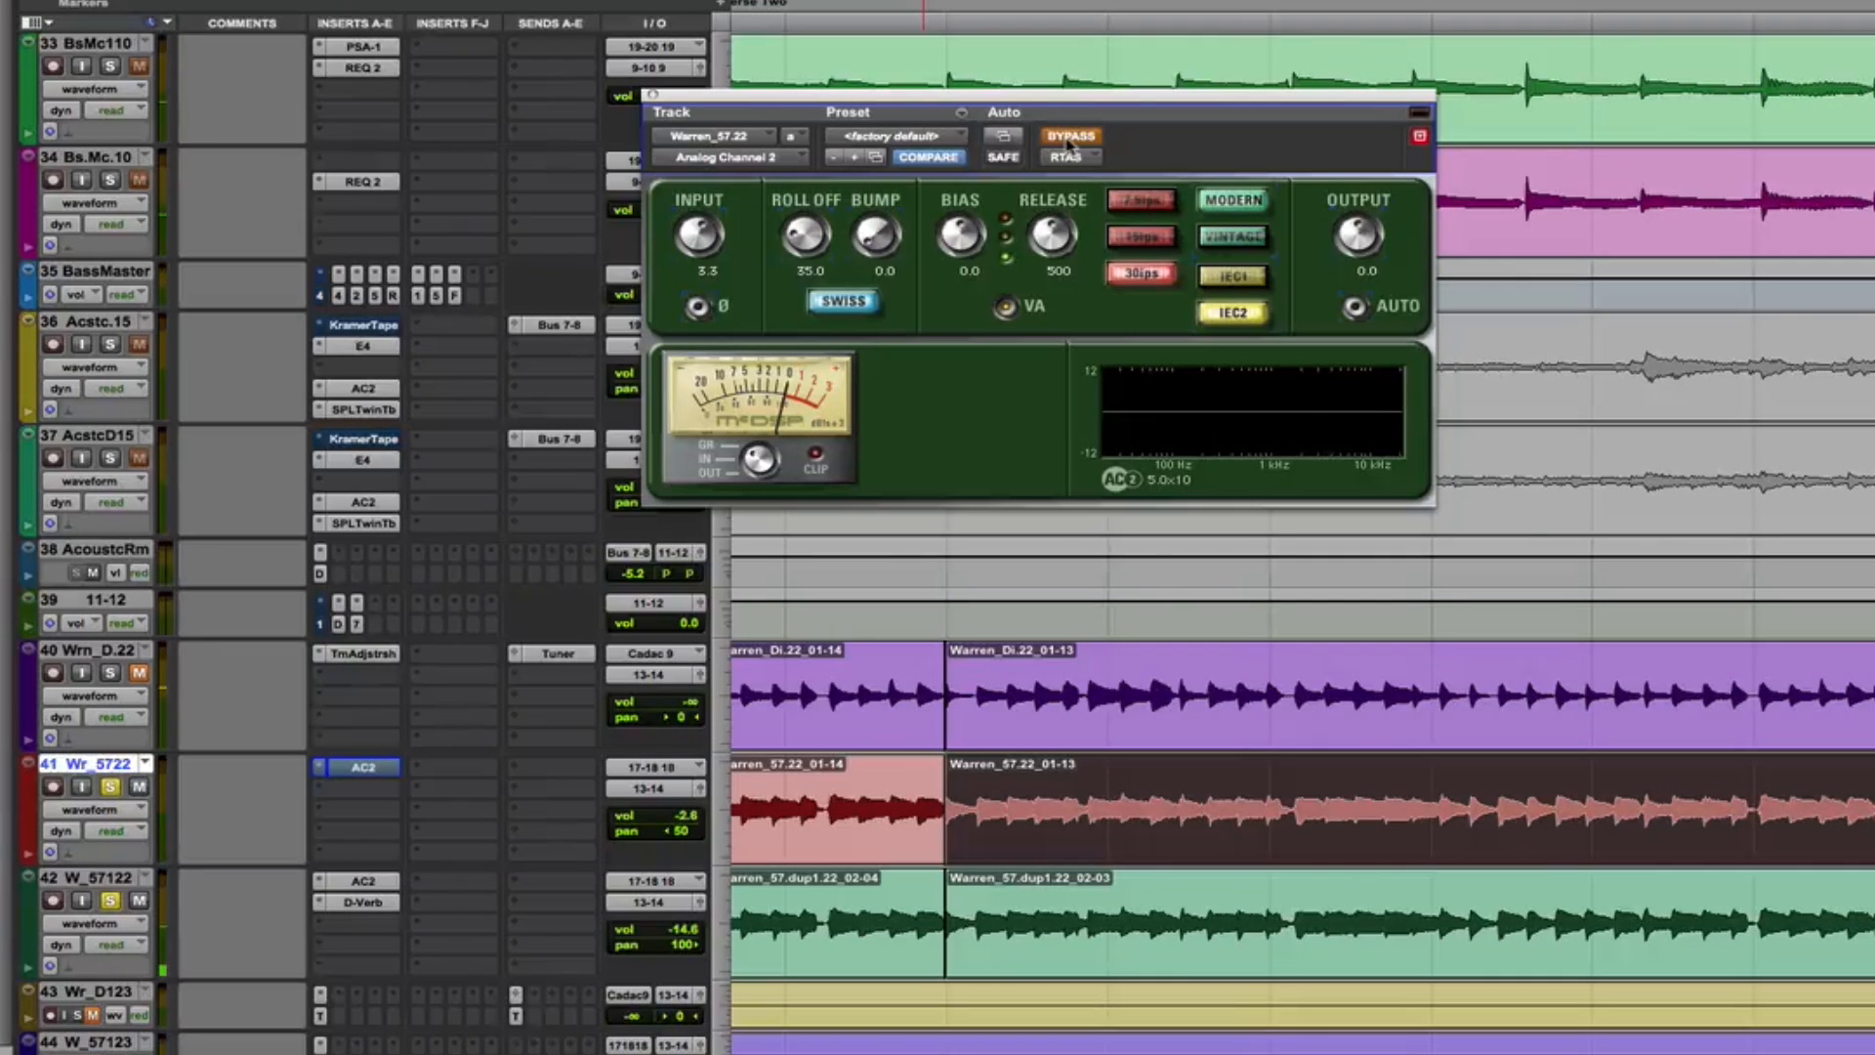
click(1071, 137)
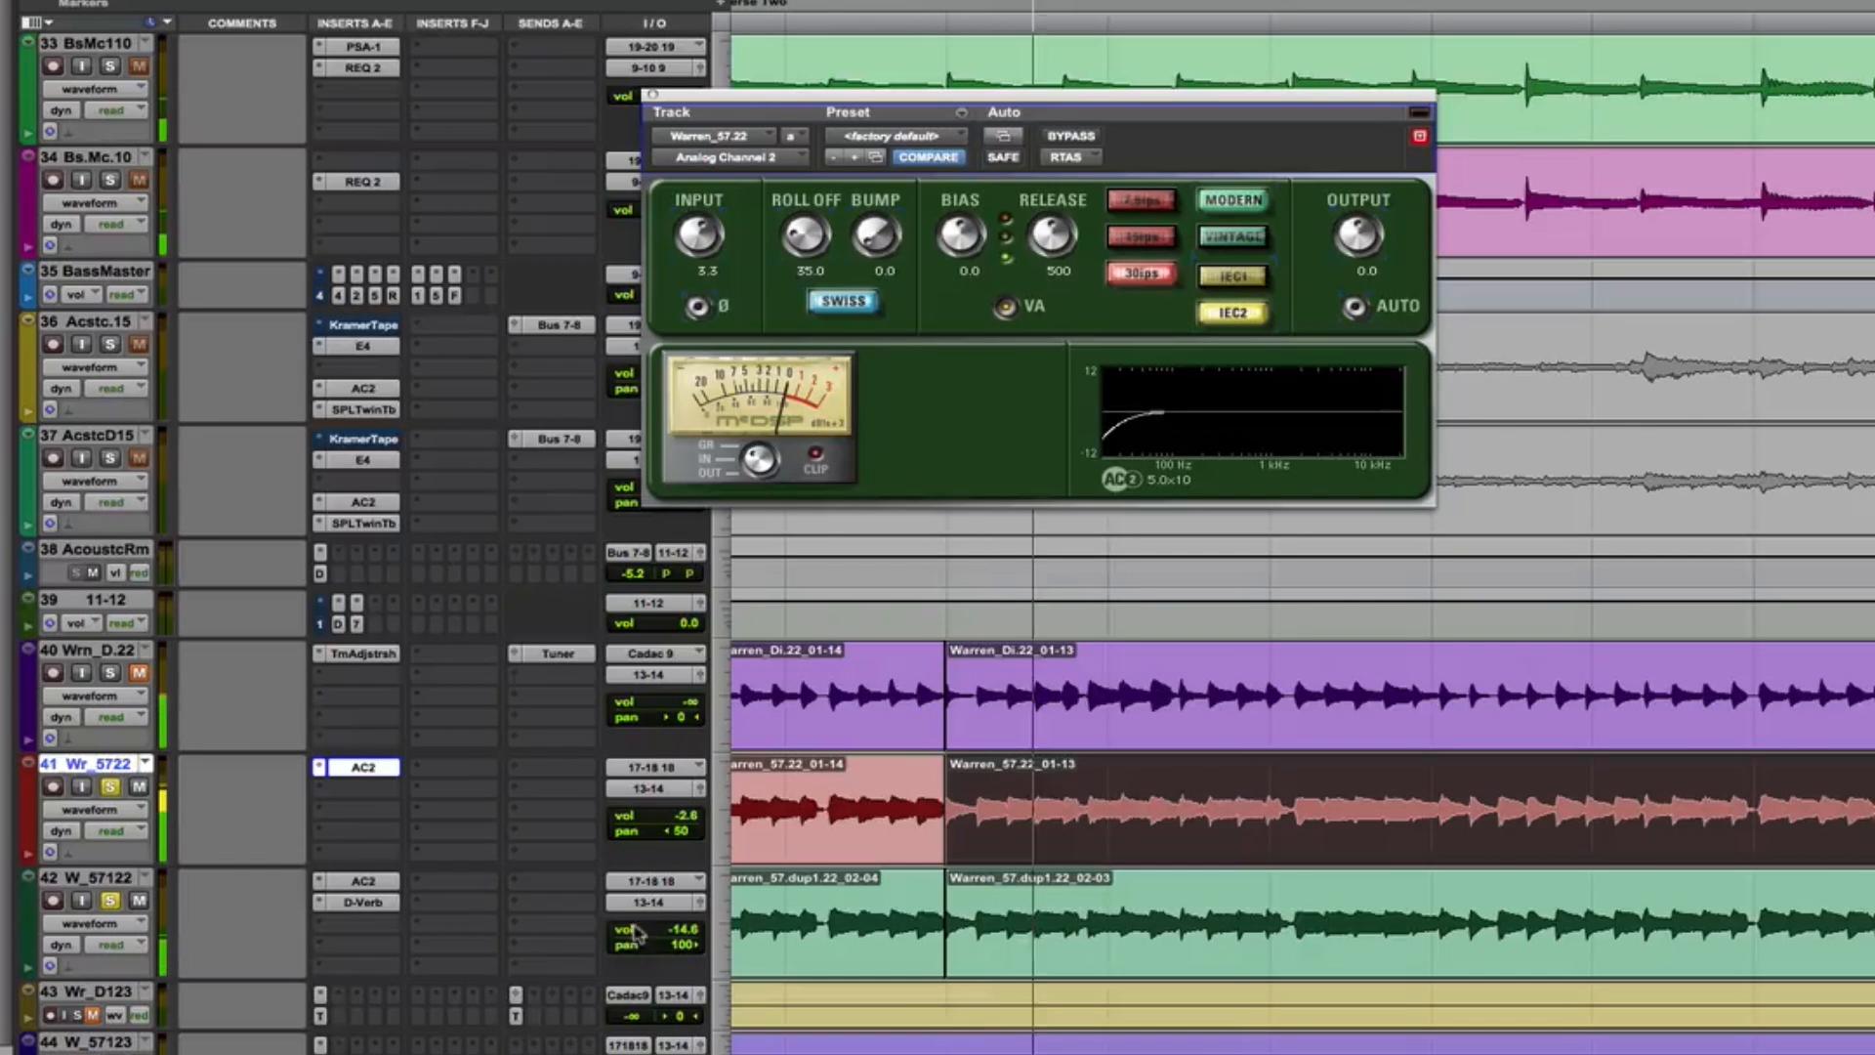
key(space)
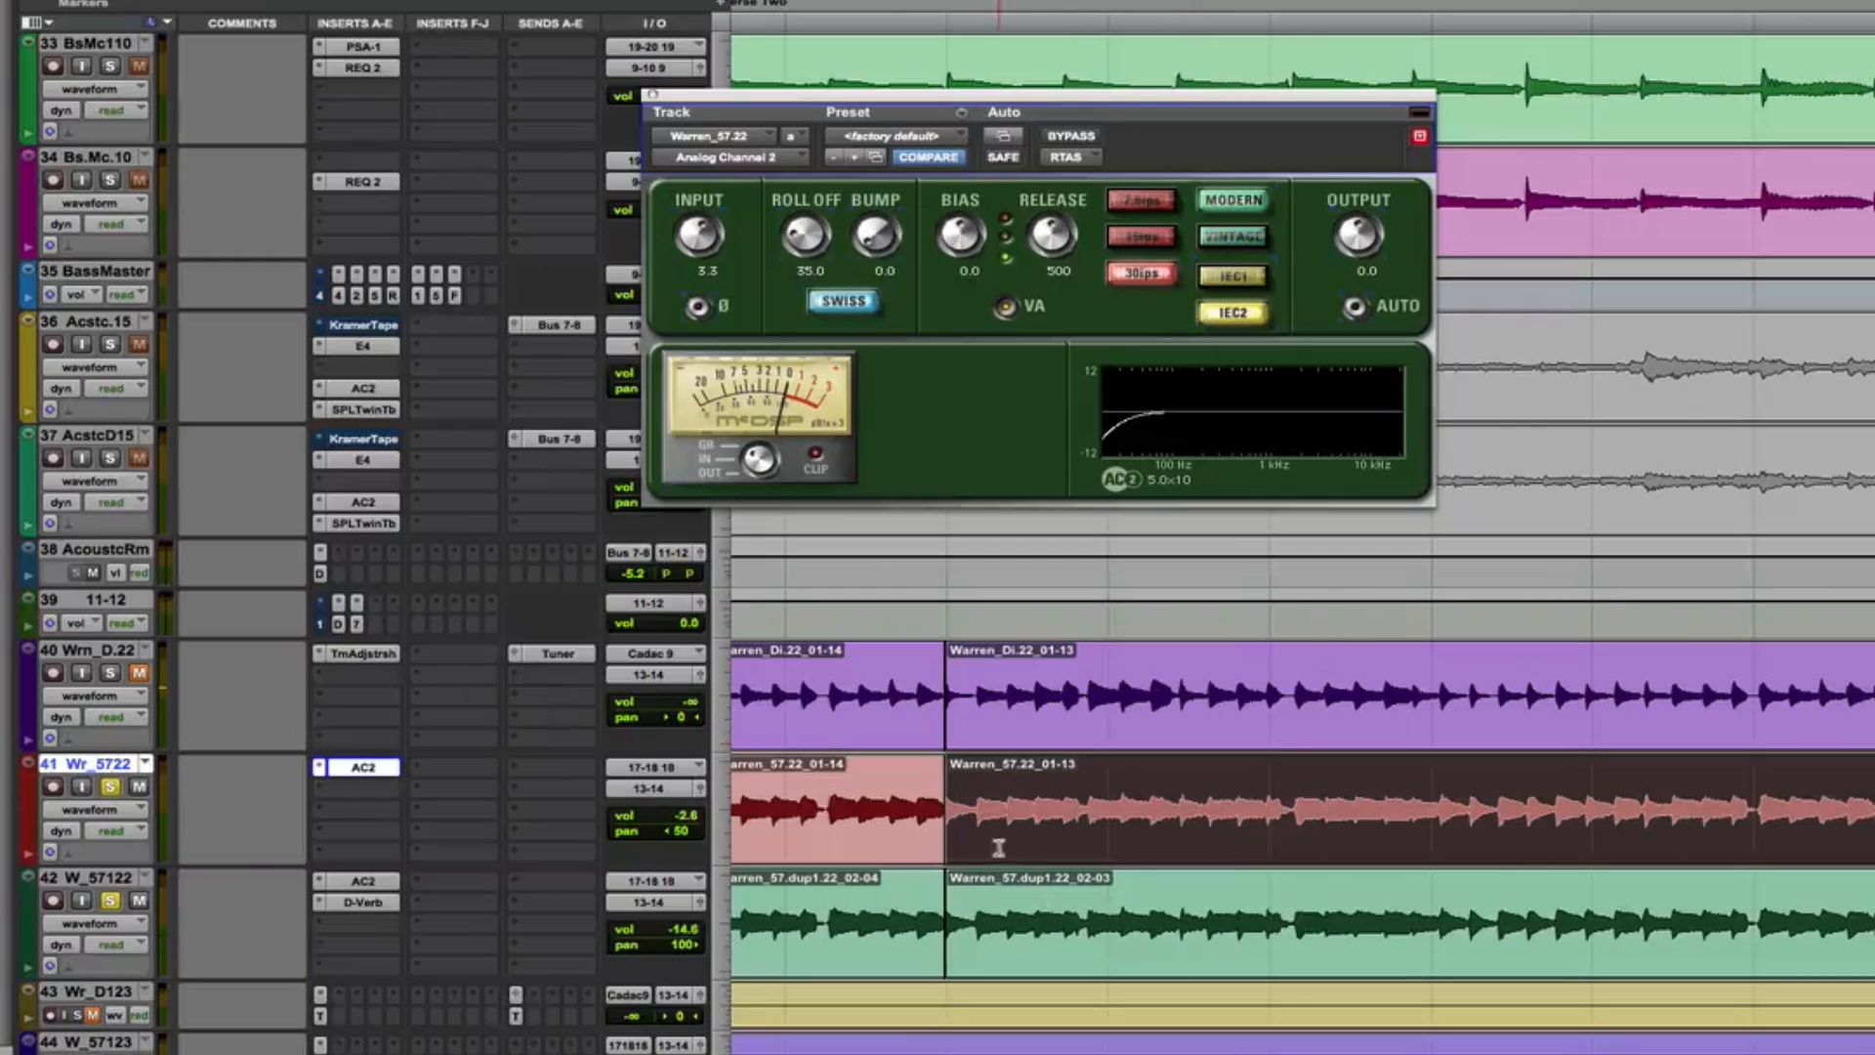
Examine the Analog Channel 2 and D-Verb inserts on the W_57122 track and play the guitars
click(100, 880)
click(386, 880)
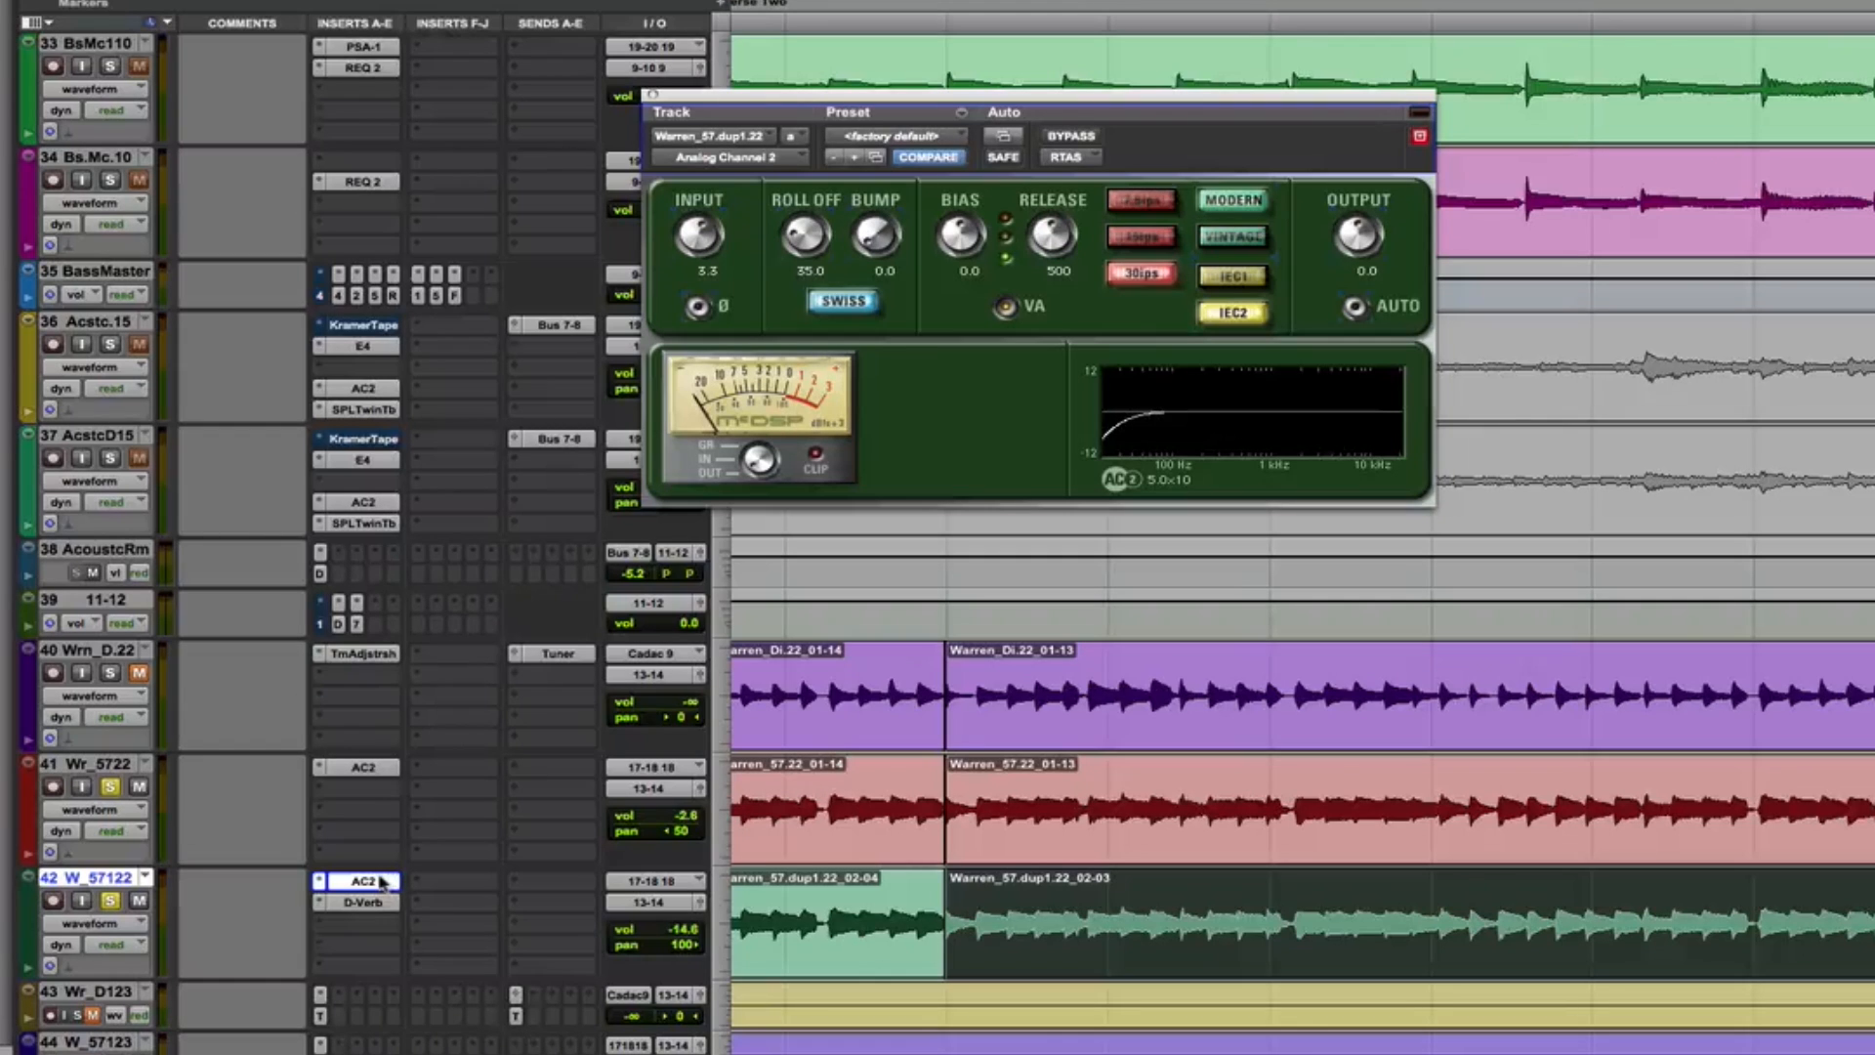
click(361, 906)
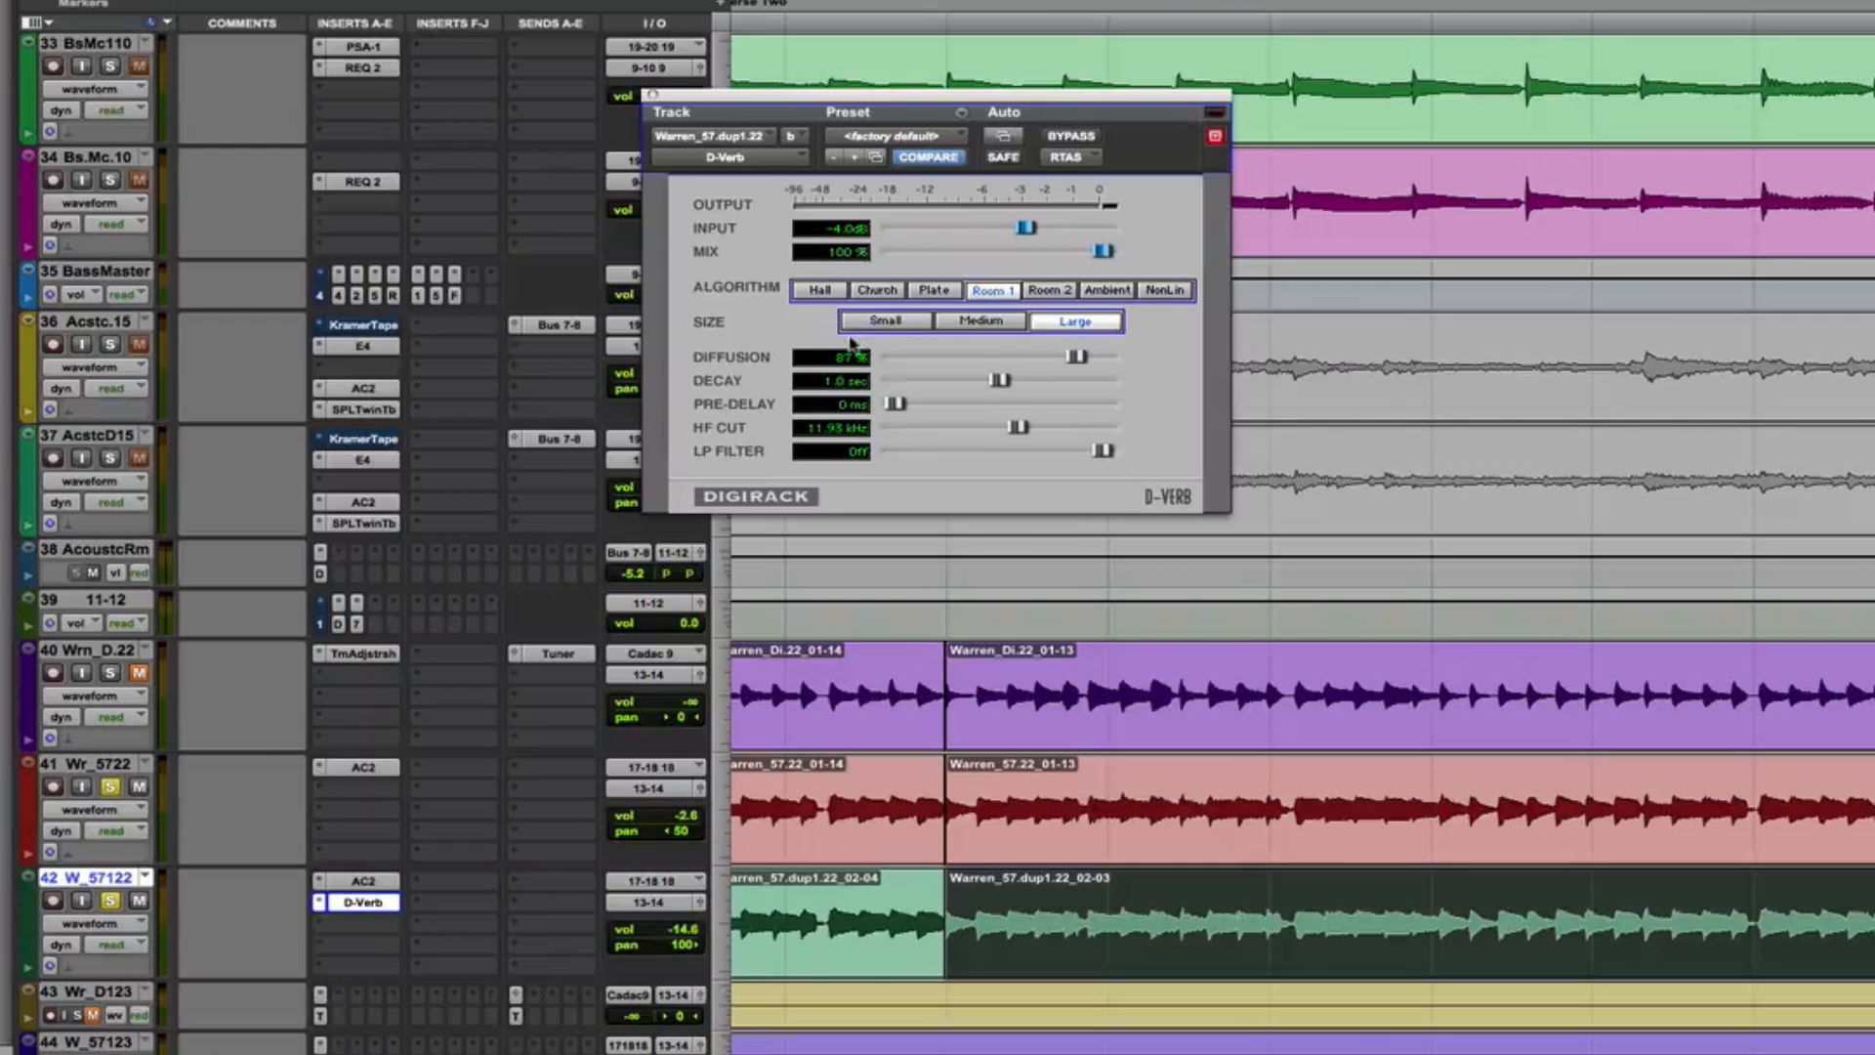
key(space)
key(space)
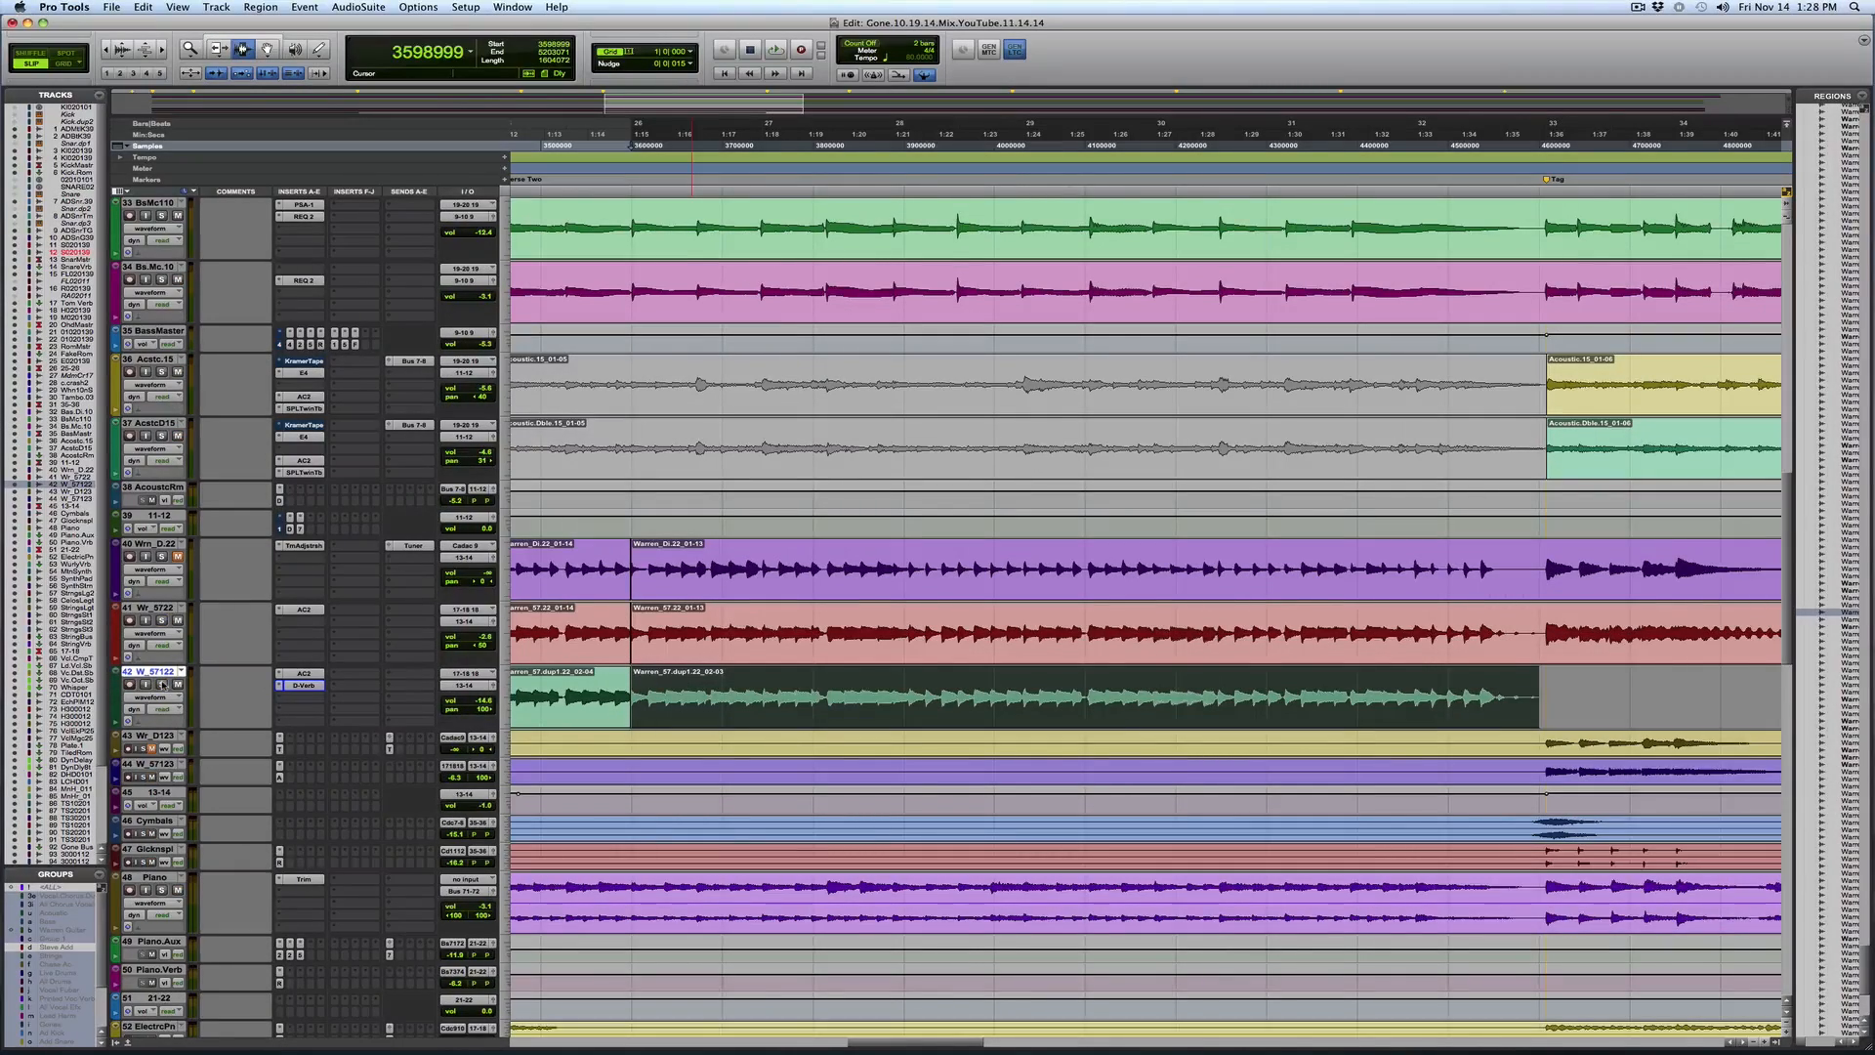
Take the Wr_5722 and W_57122 guitar tracks out of solo and play the verse in the full mix
key(space)
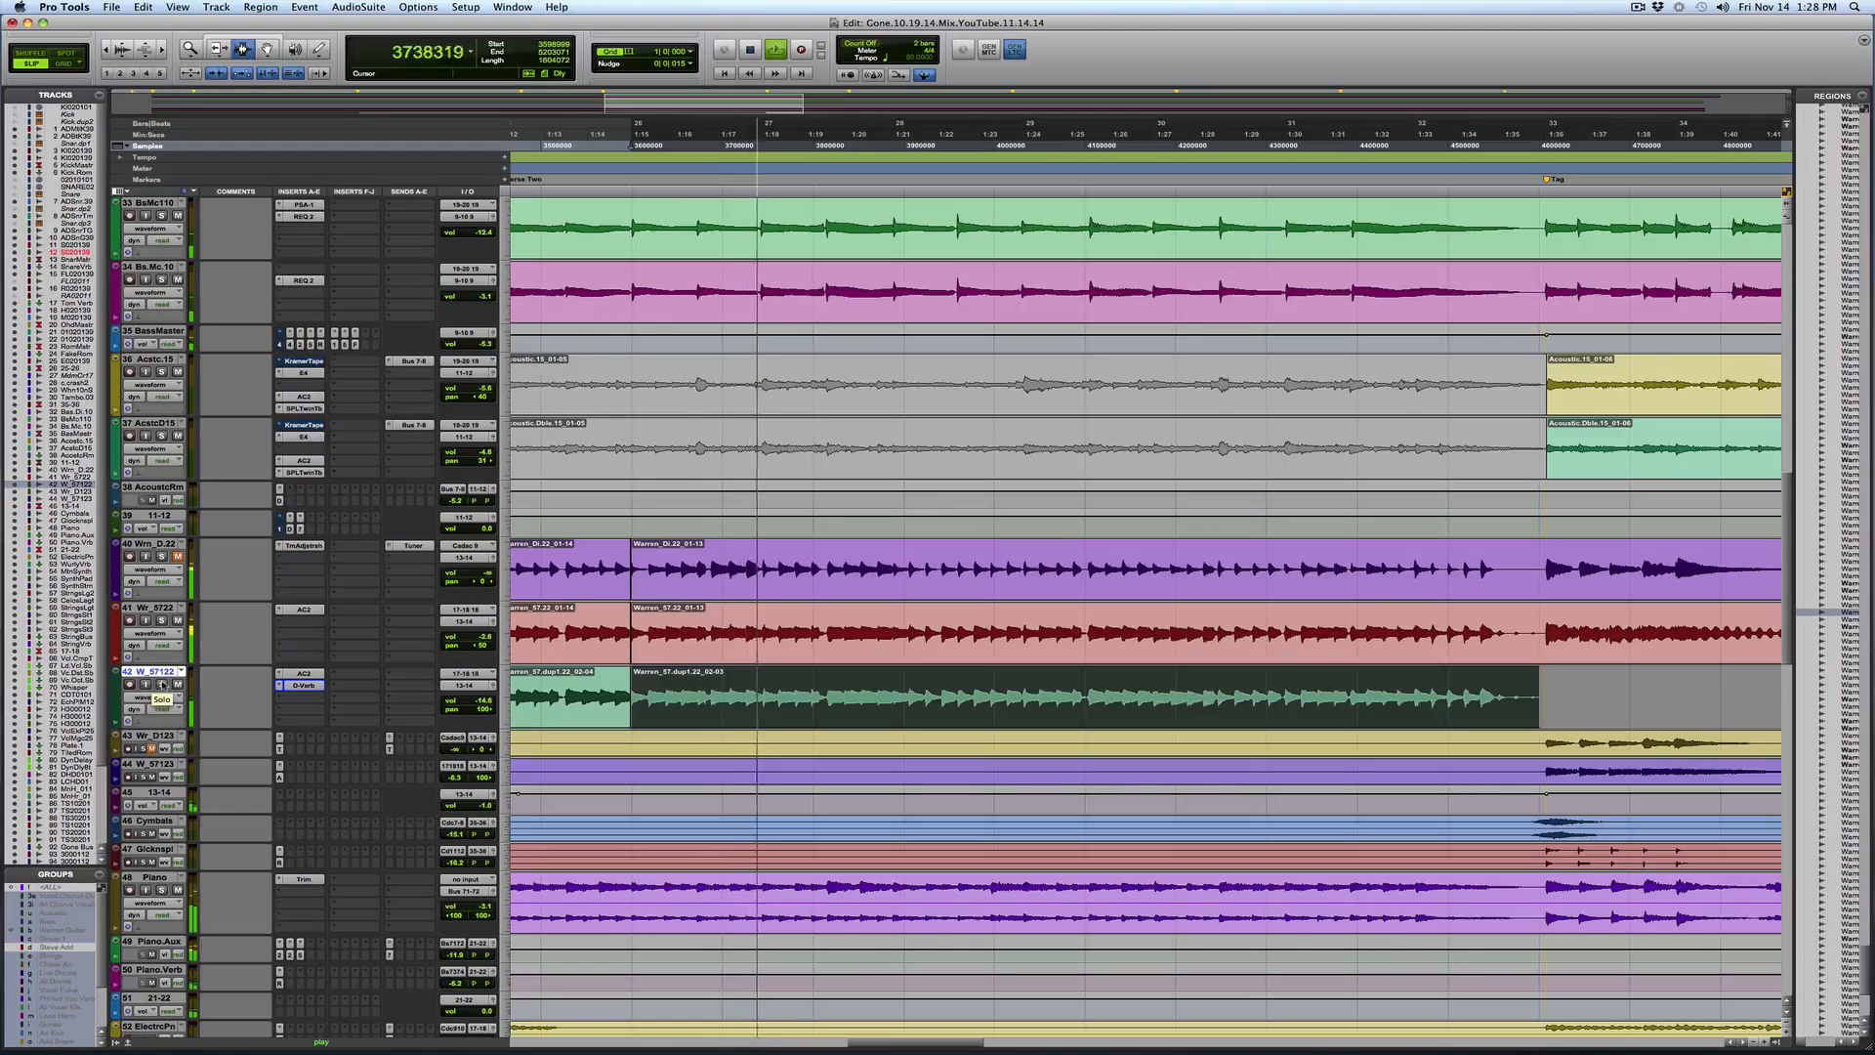
click(162, 620)
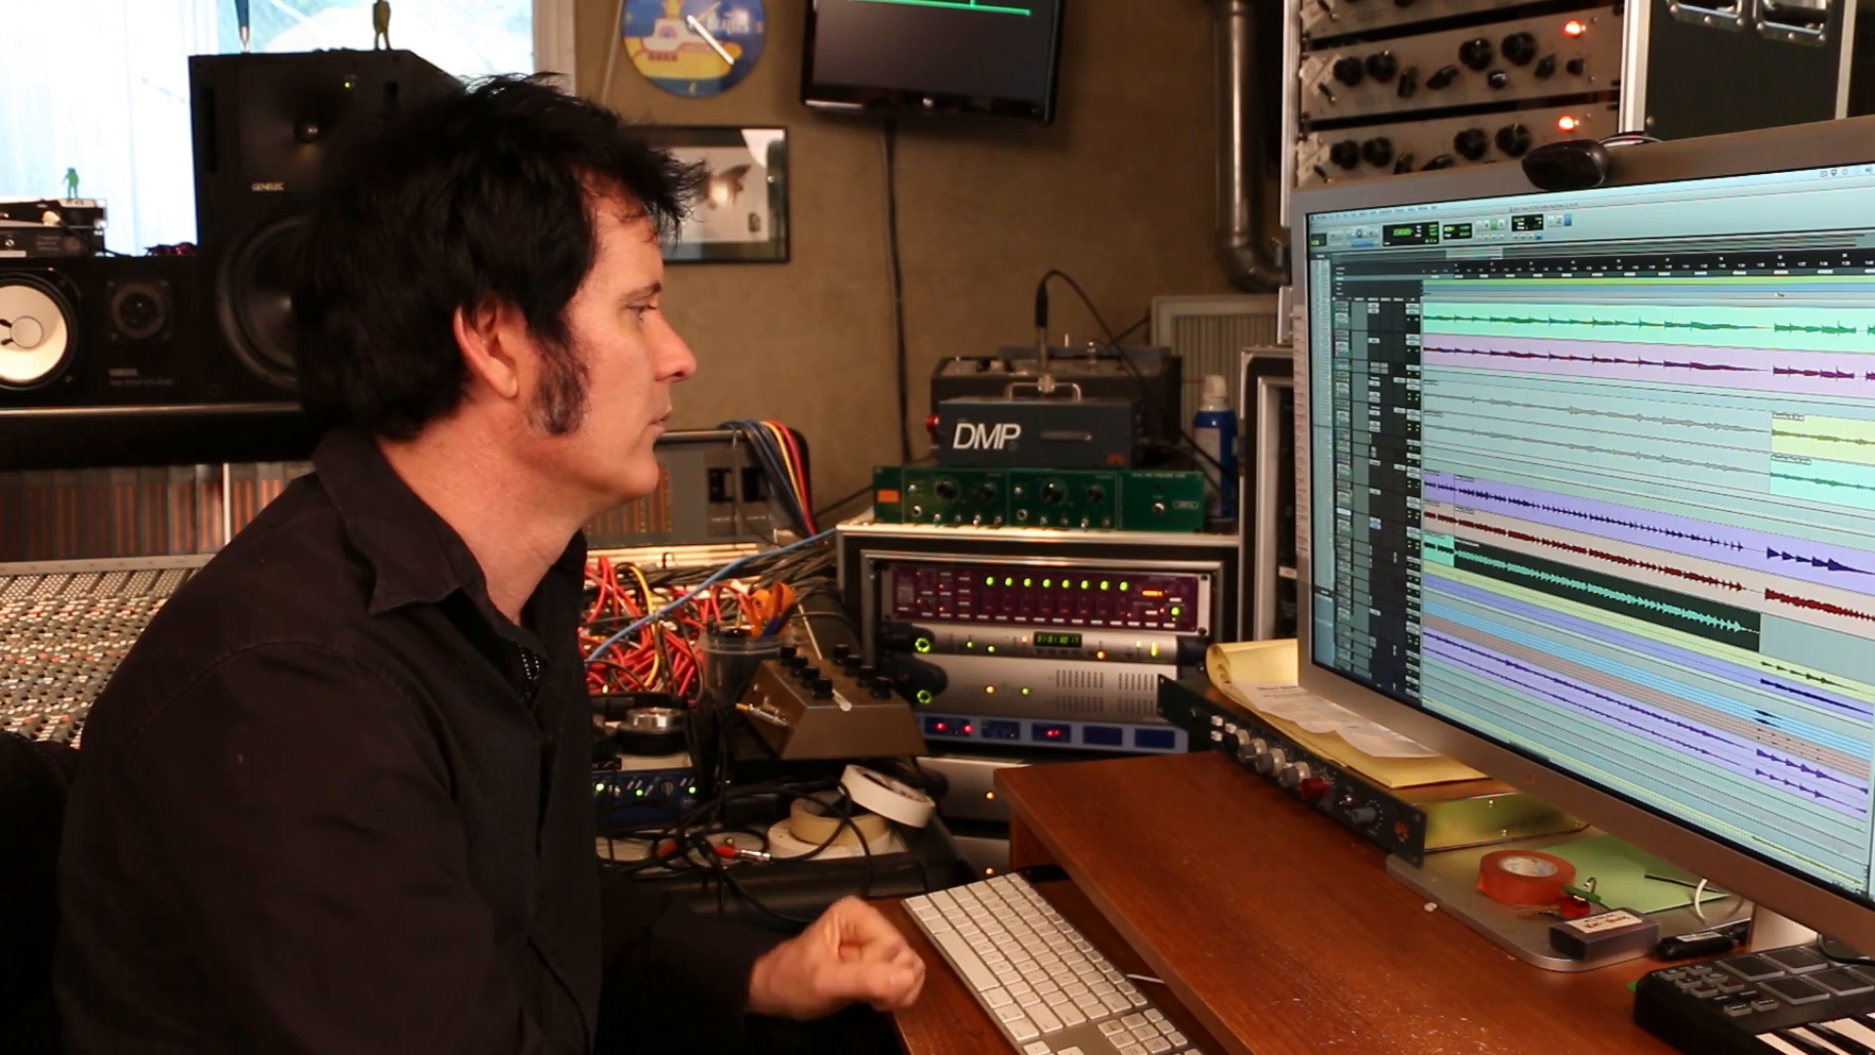
Select the chorus passage on the Acstc.15 and AcstcD15 acoustic guitar tracks and play it
scroll(1649, 547, up, 5)
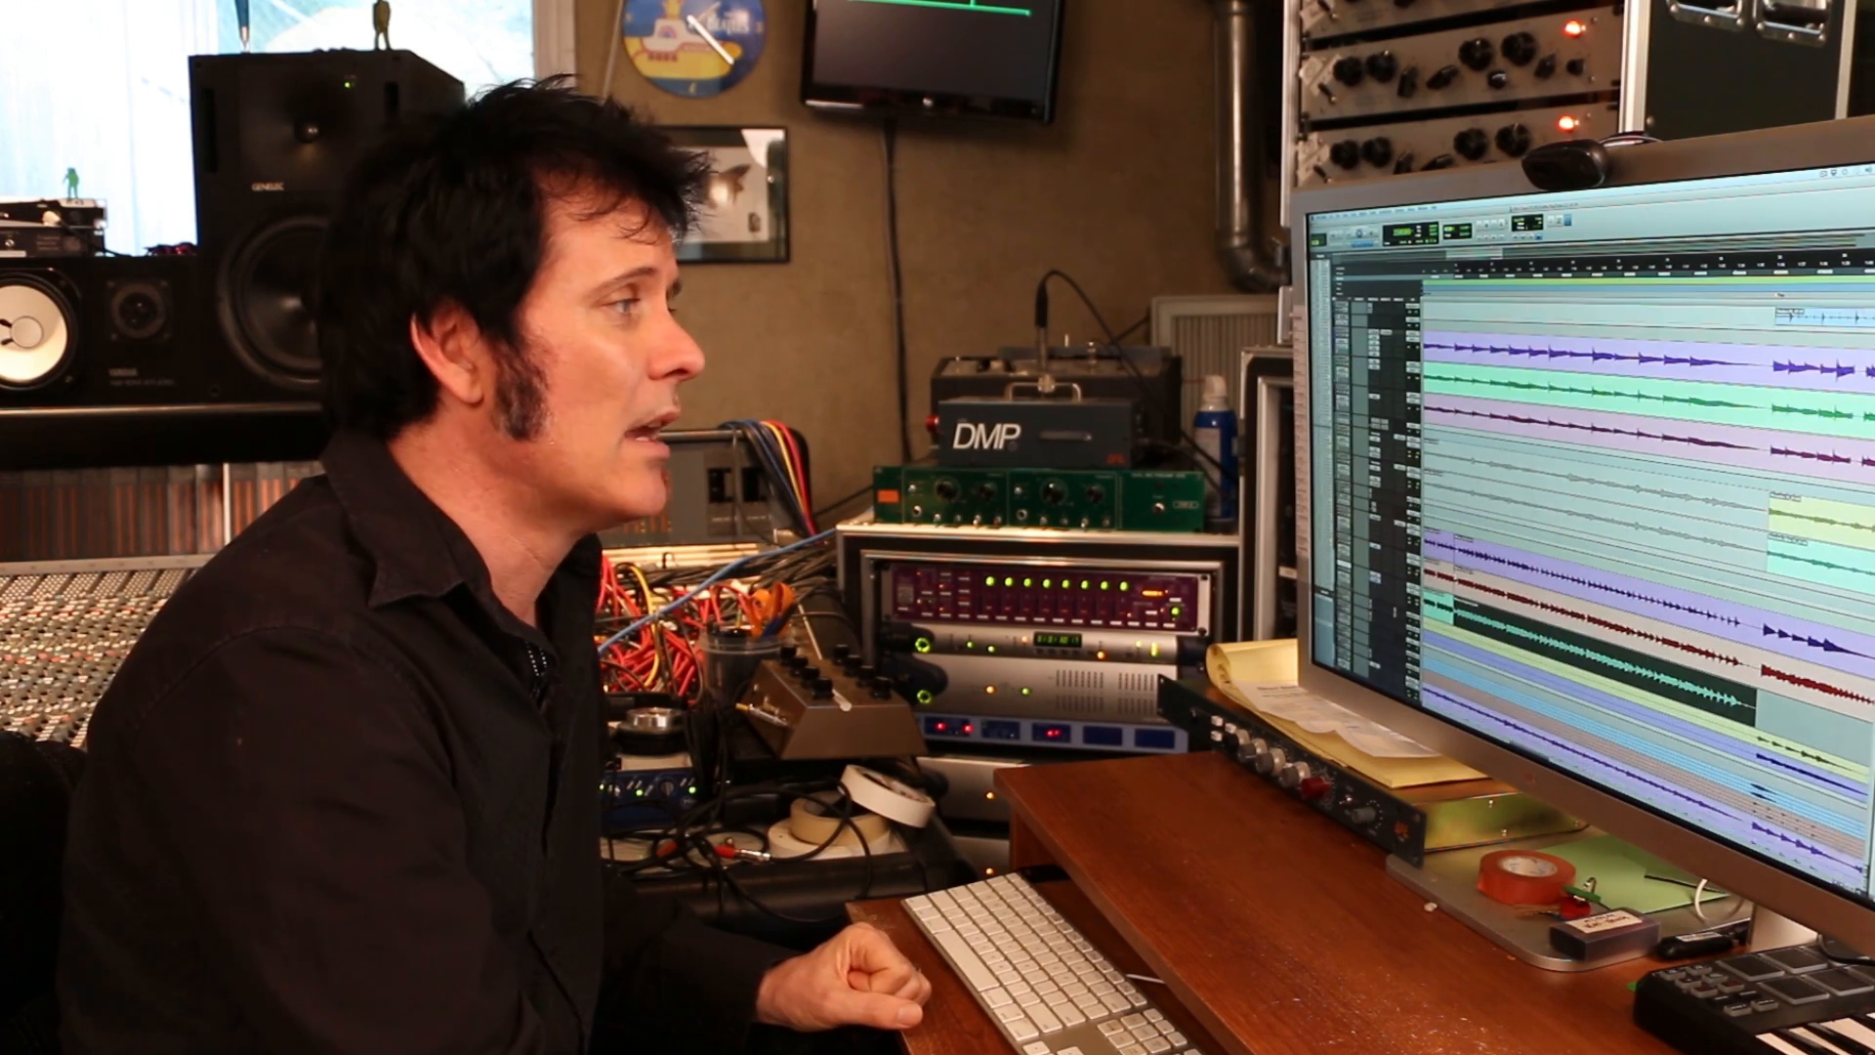
key(r)
key(r)
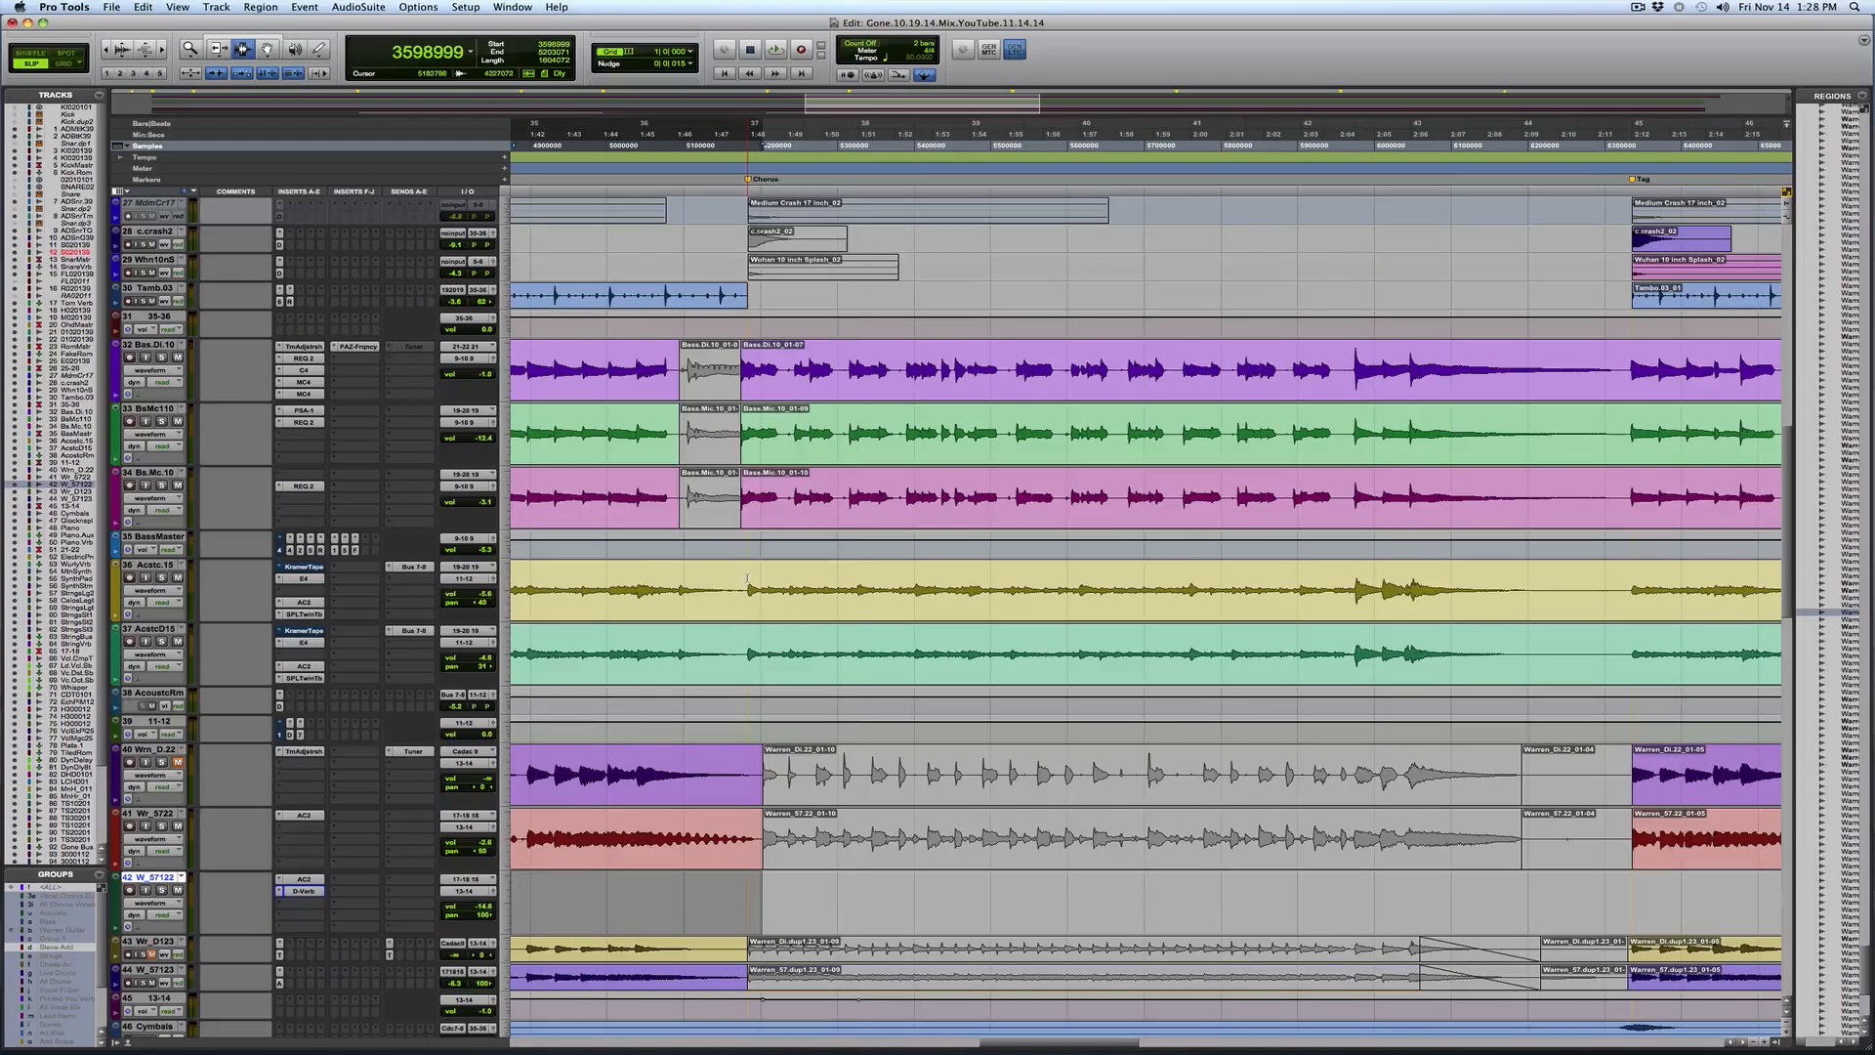
drag(748, 579, 1436, 630)
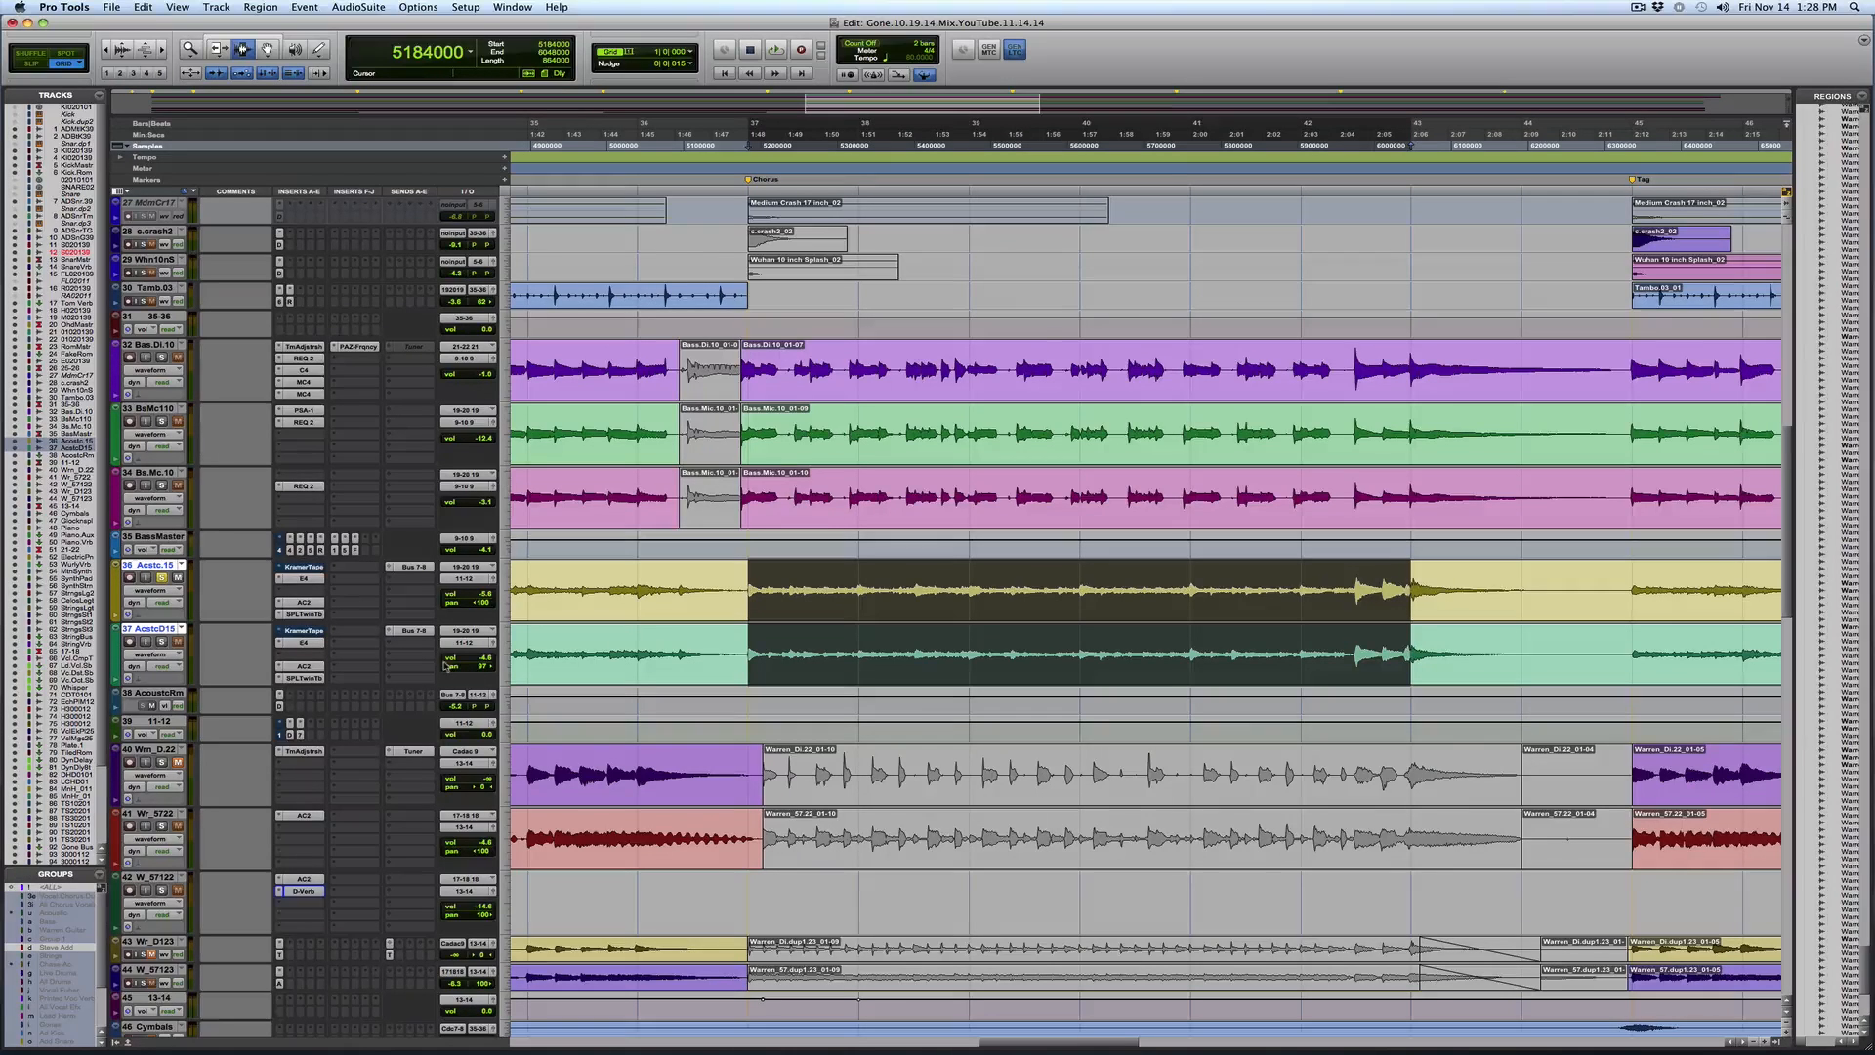
key(space)
Examine the FilterBank E4 insert on the Acstc.15 track, including its low-shelf band 2, and play the chorus
click(304, 579)
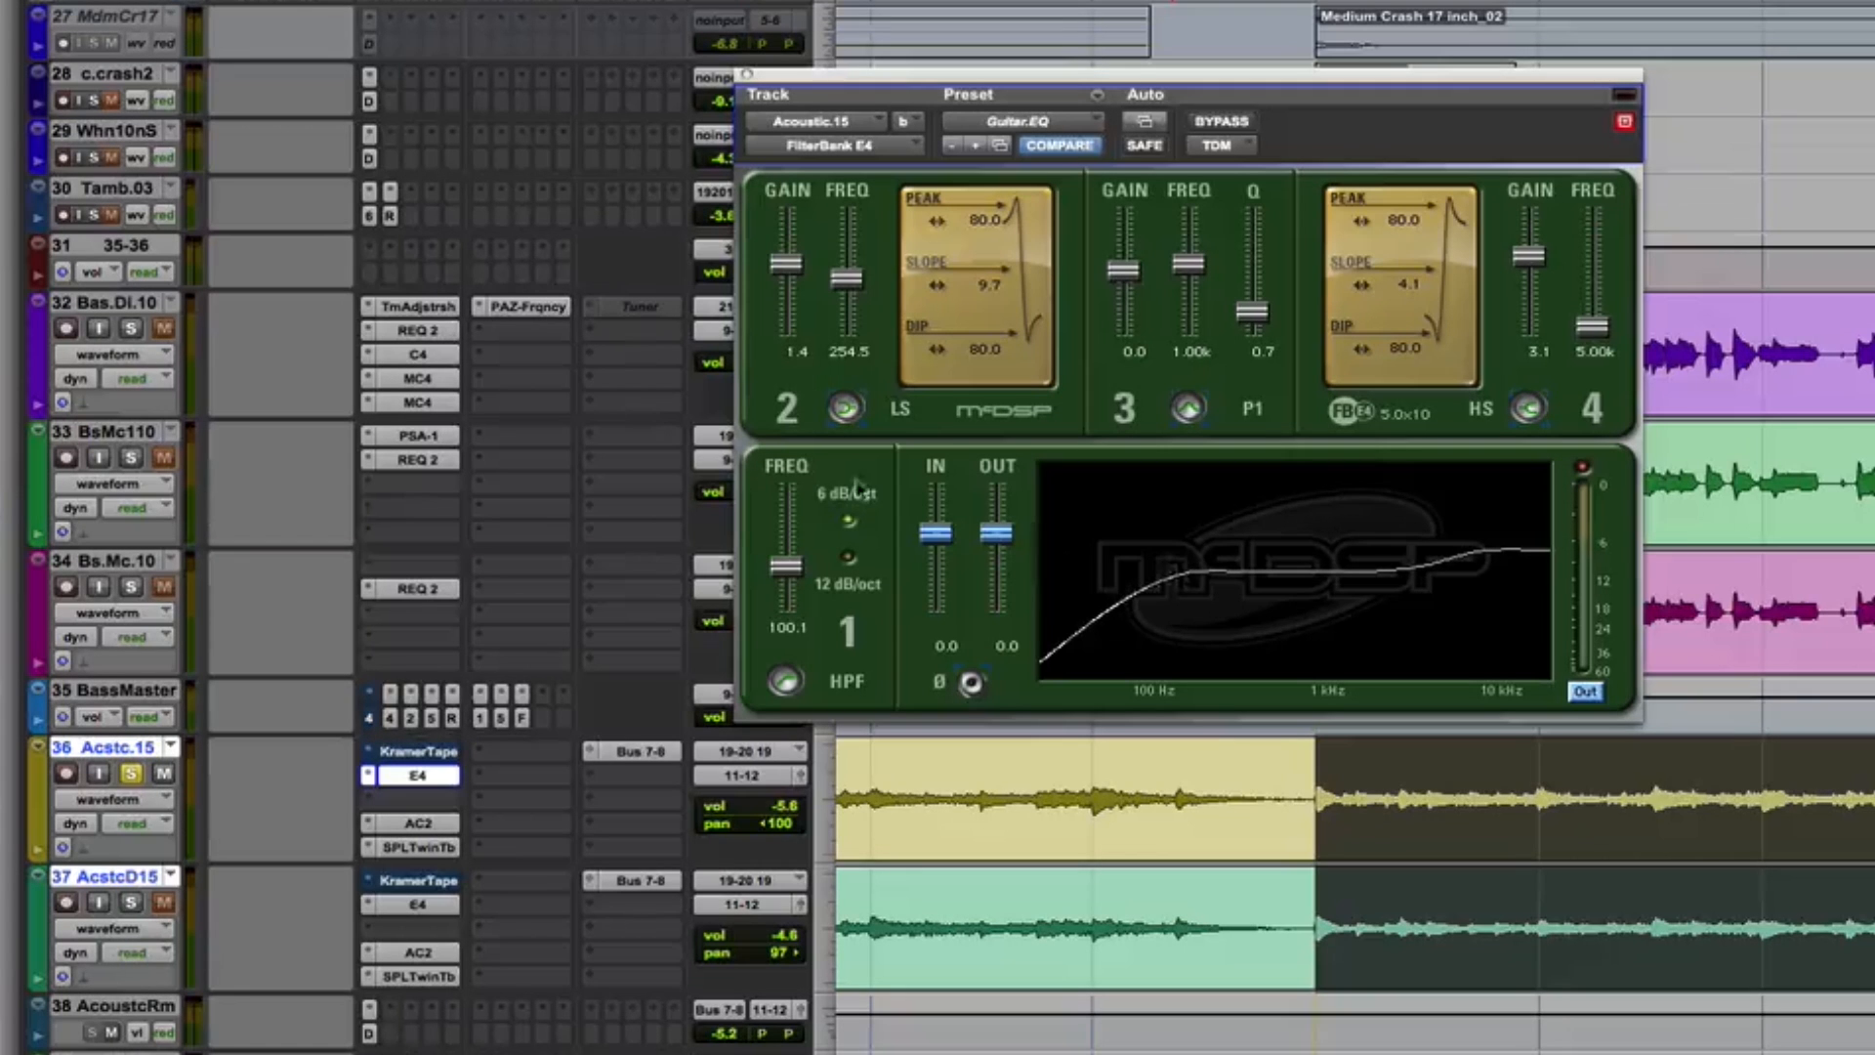
click(845, 409)
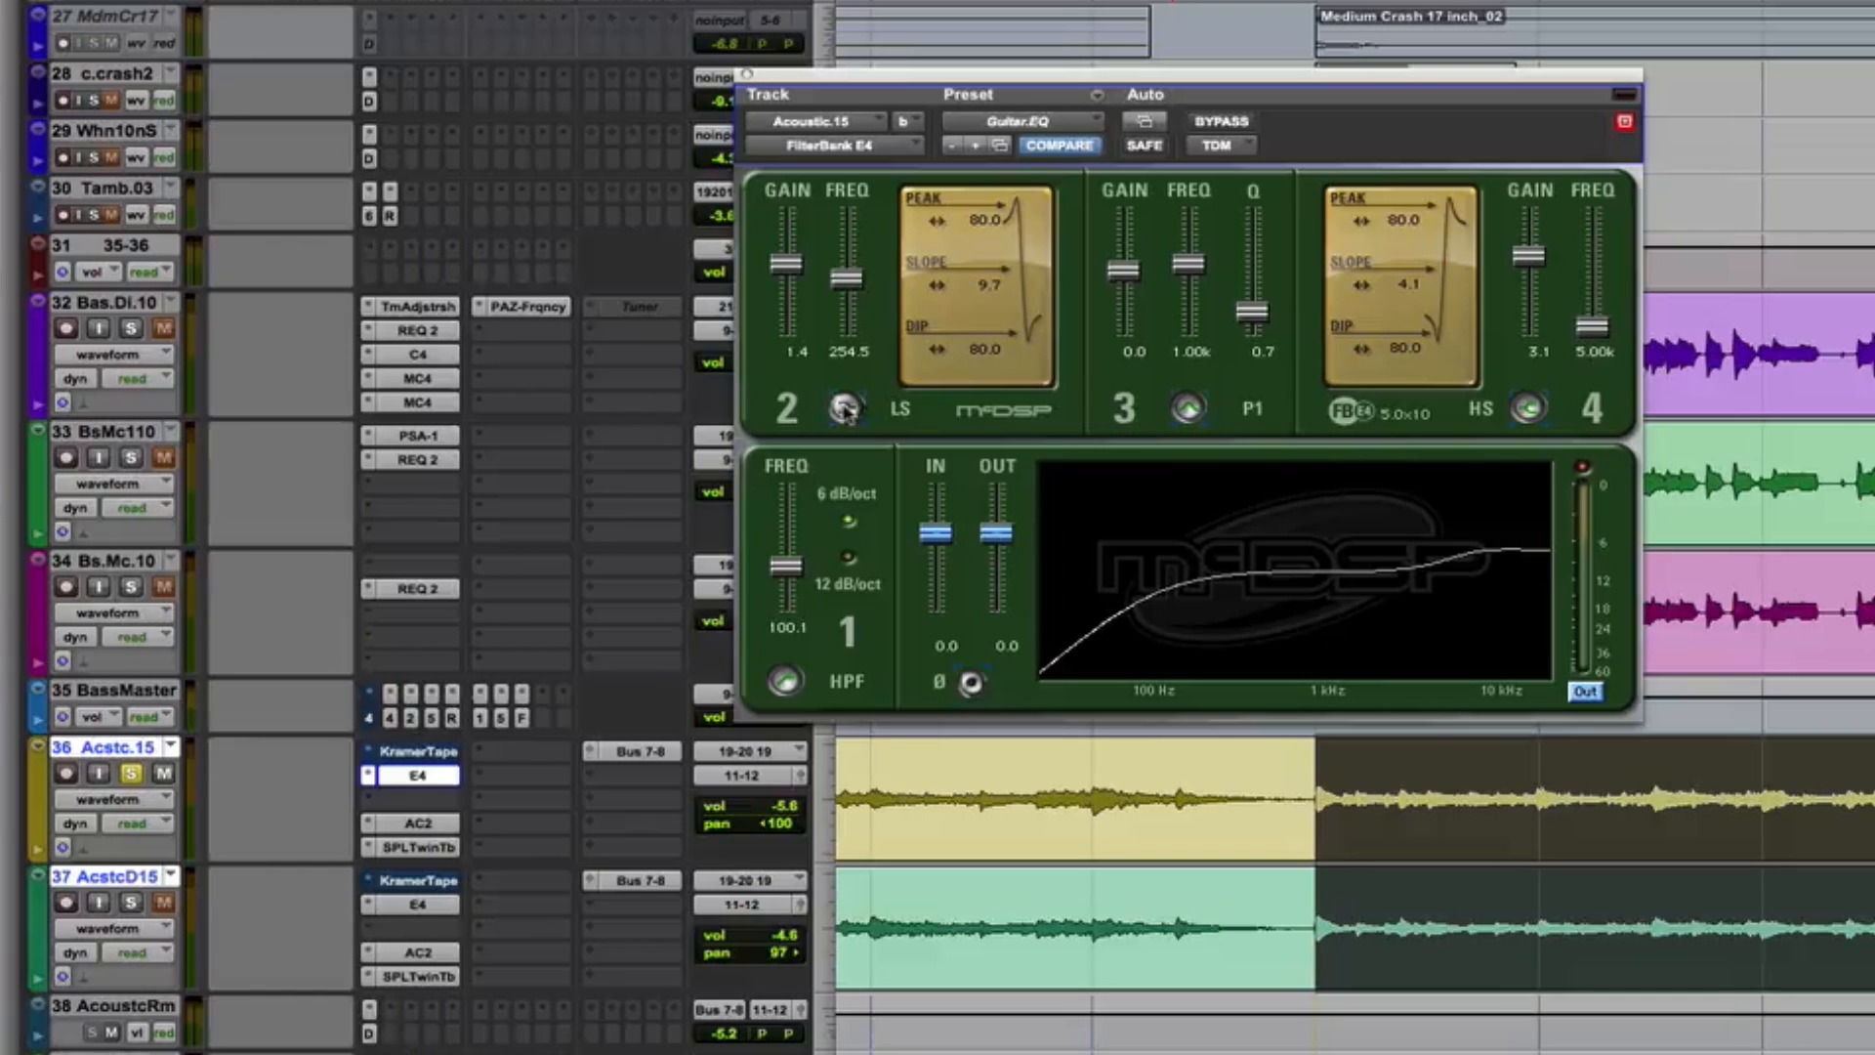
click(846, 408)
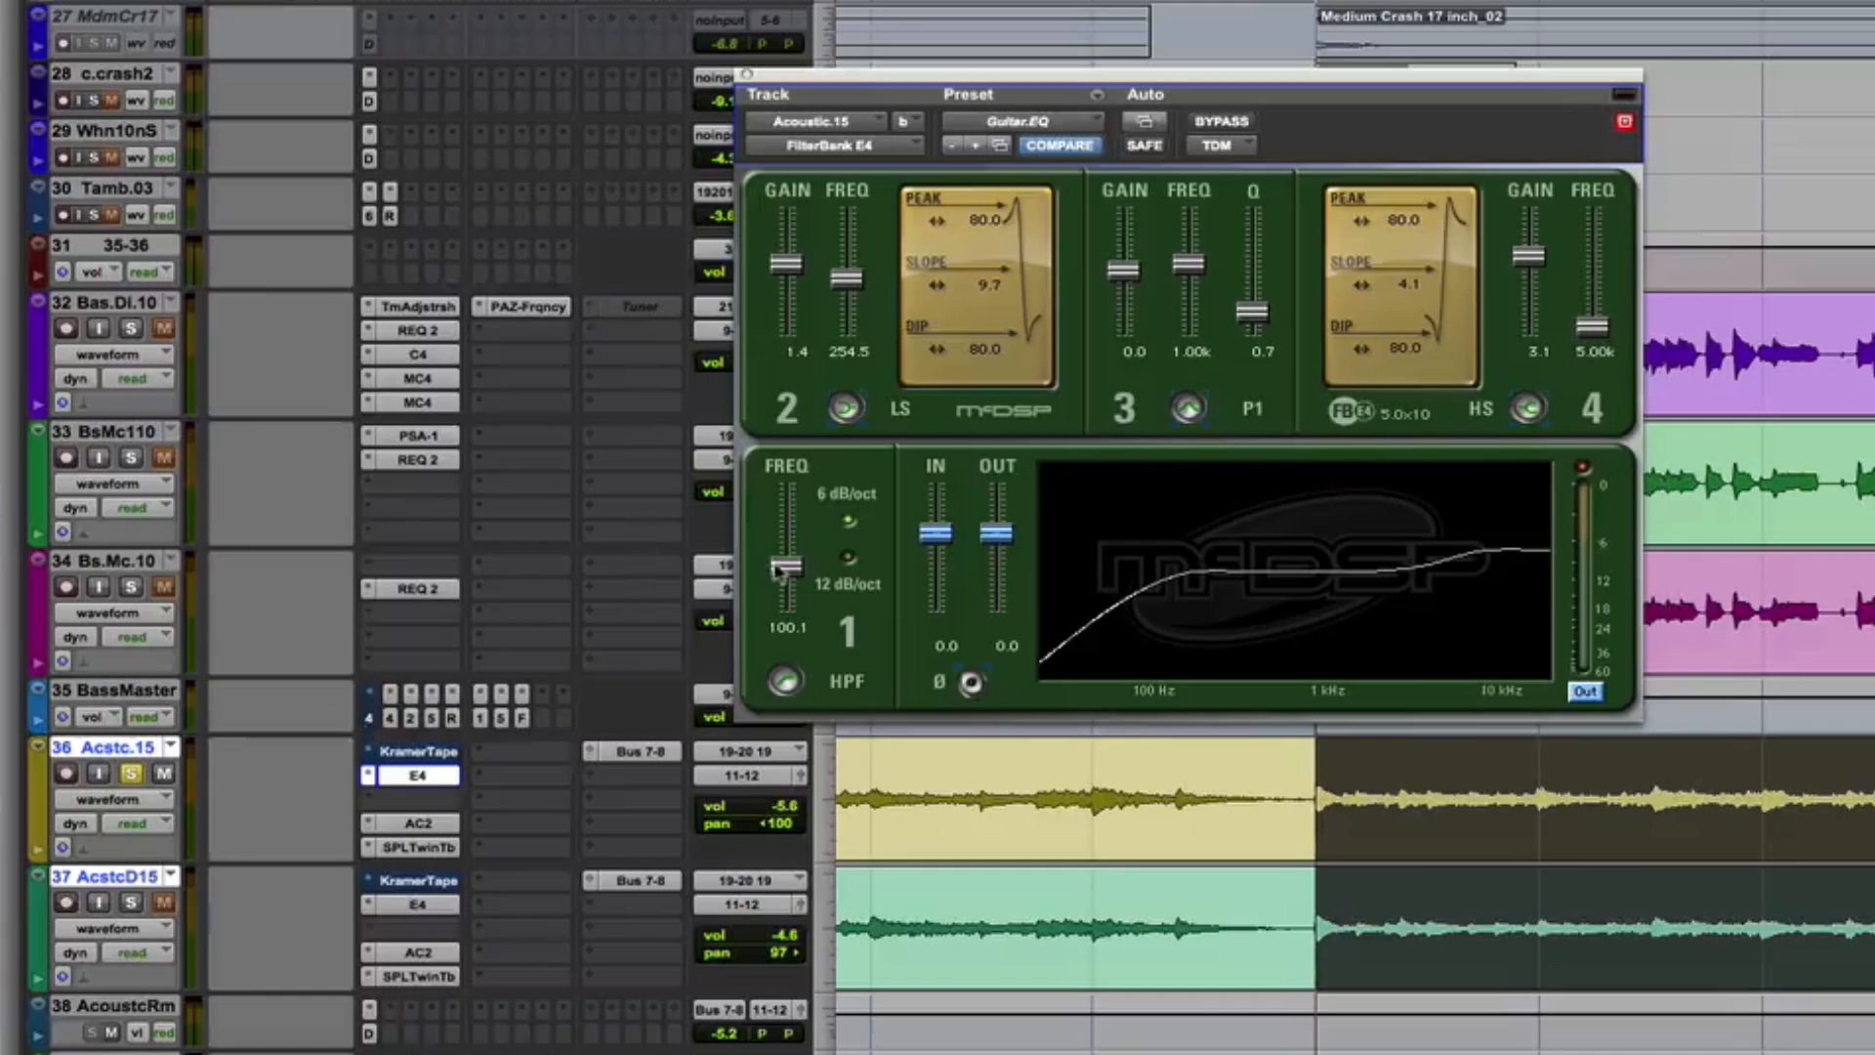
key(space)
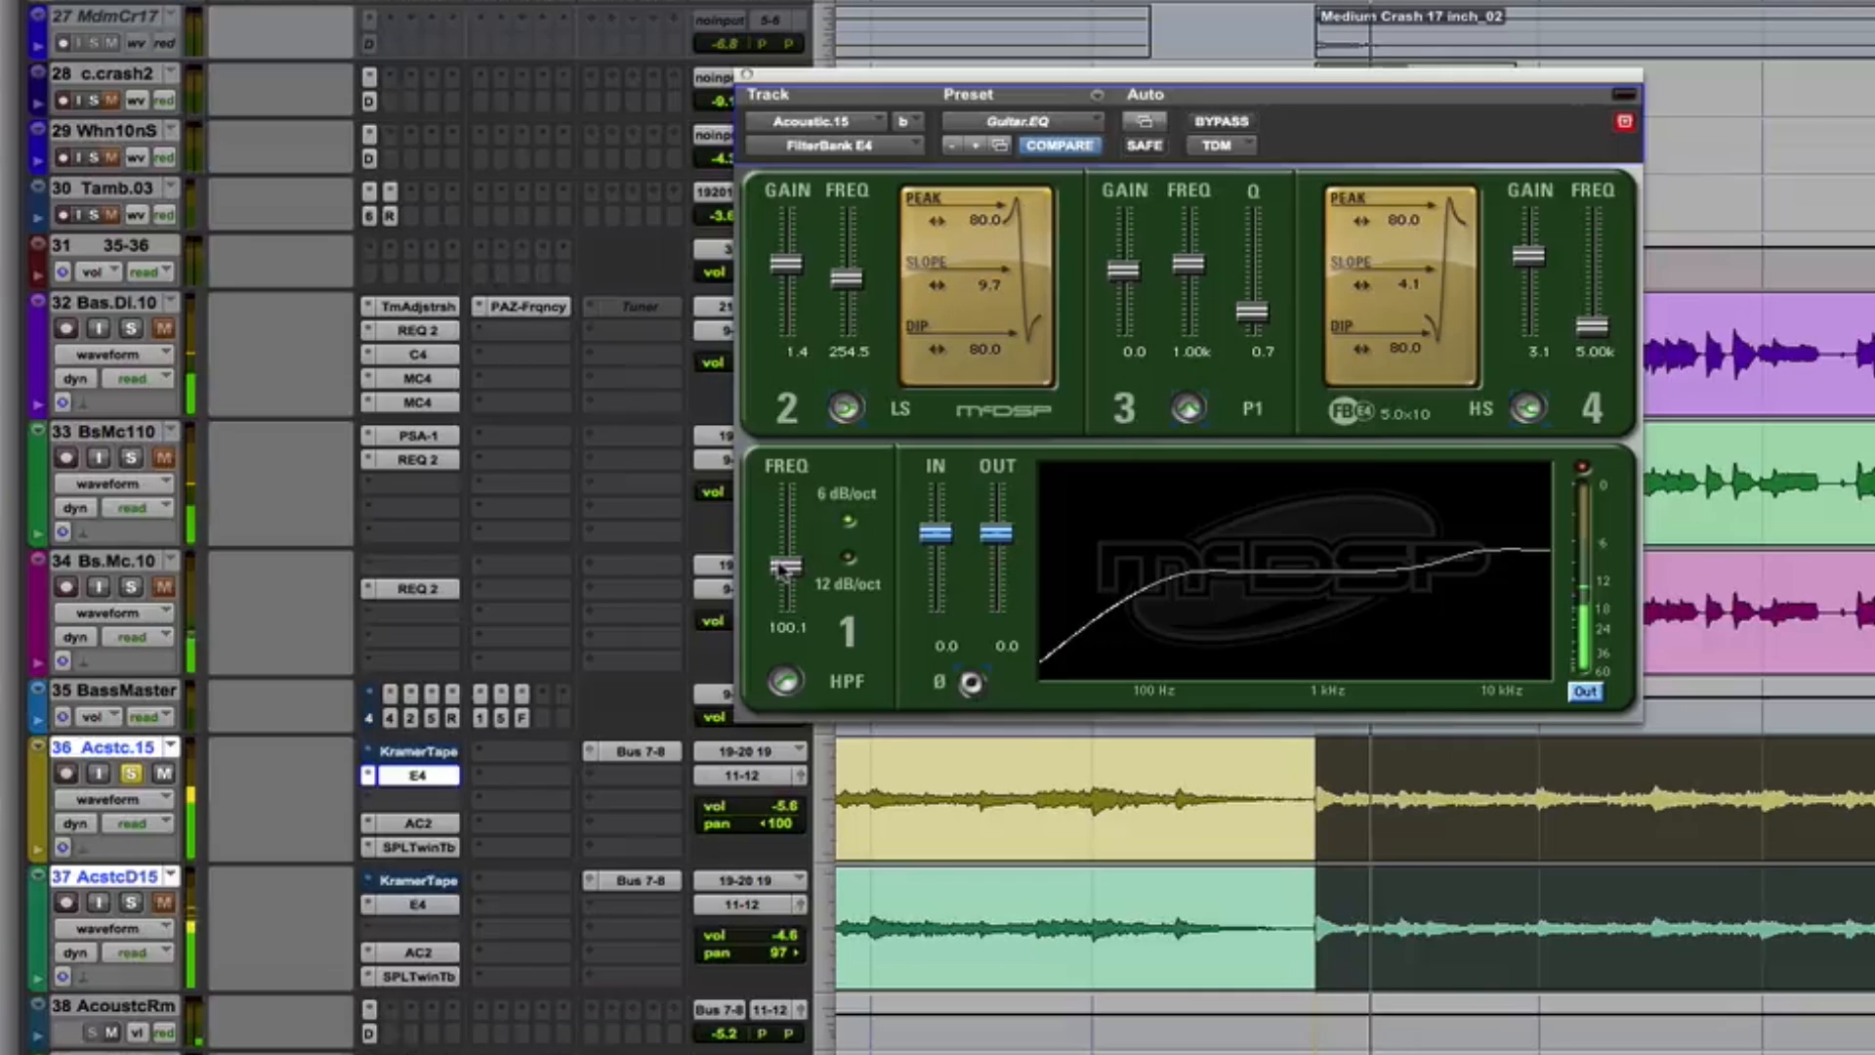
Examine the Analog Channel 2 and SPL TwinTube inserts on the Acstc.15 track, replaying from the start of the chorus
click(420, 826)
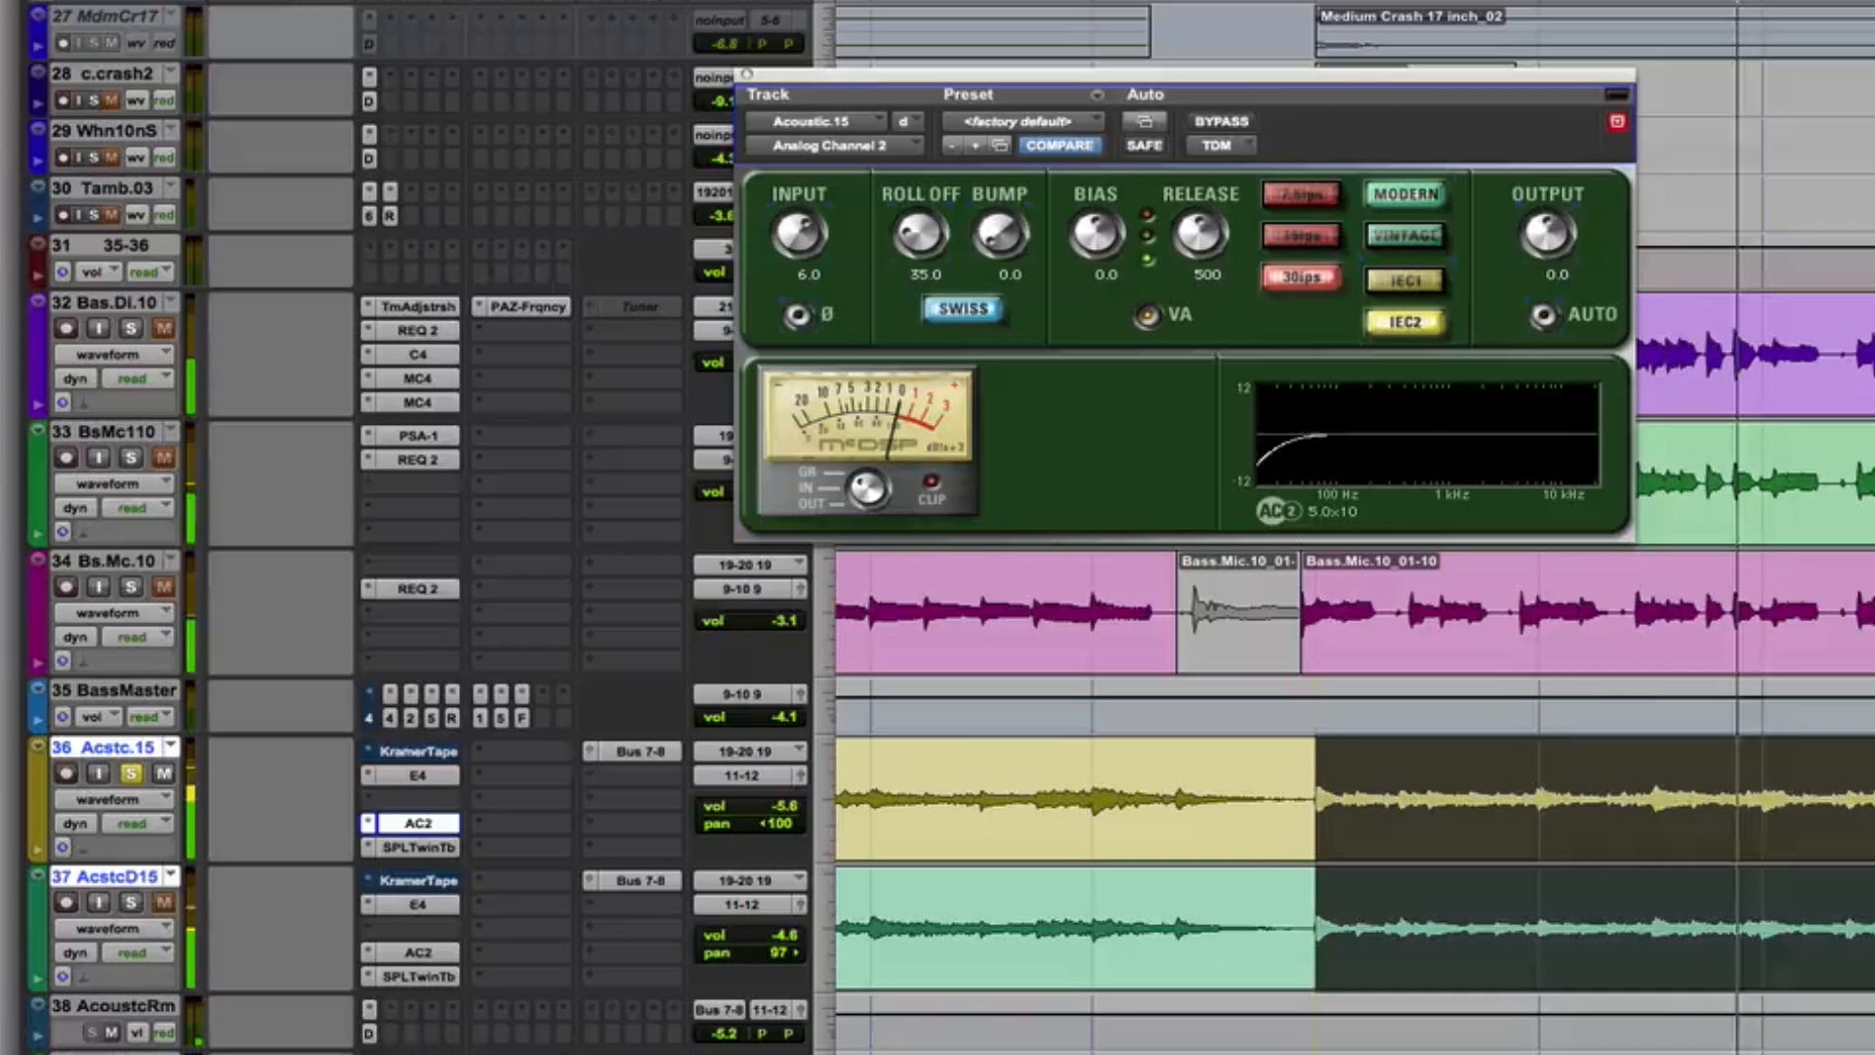
key(space)
click(1316, 799)
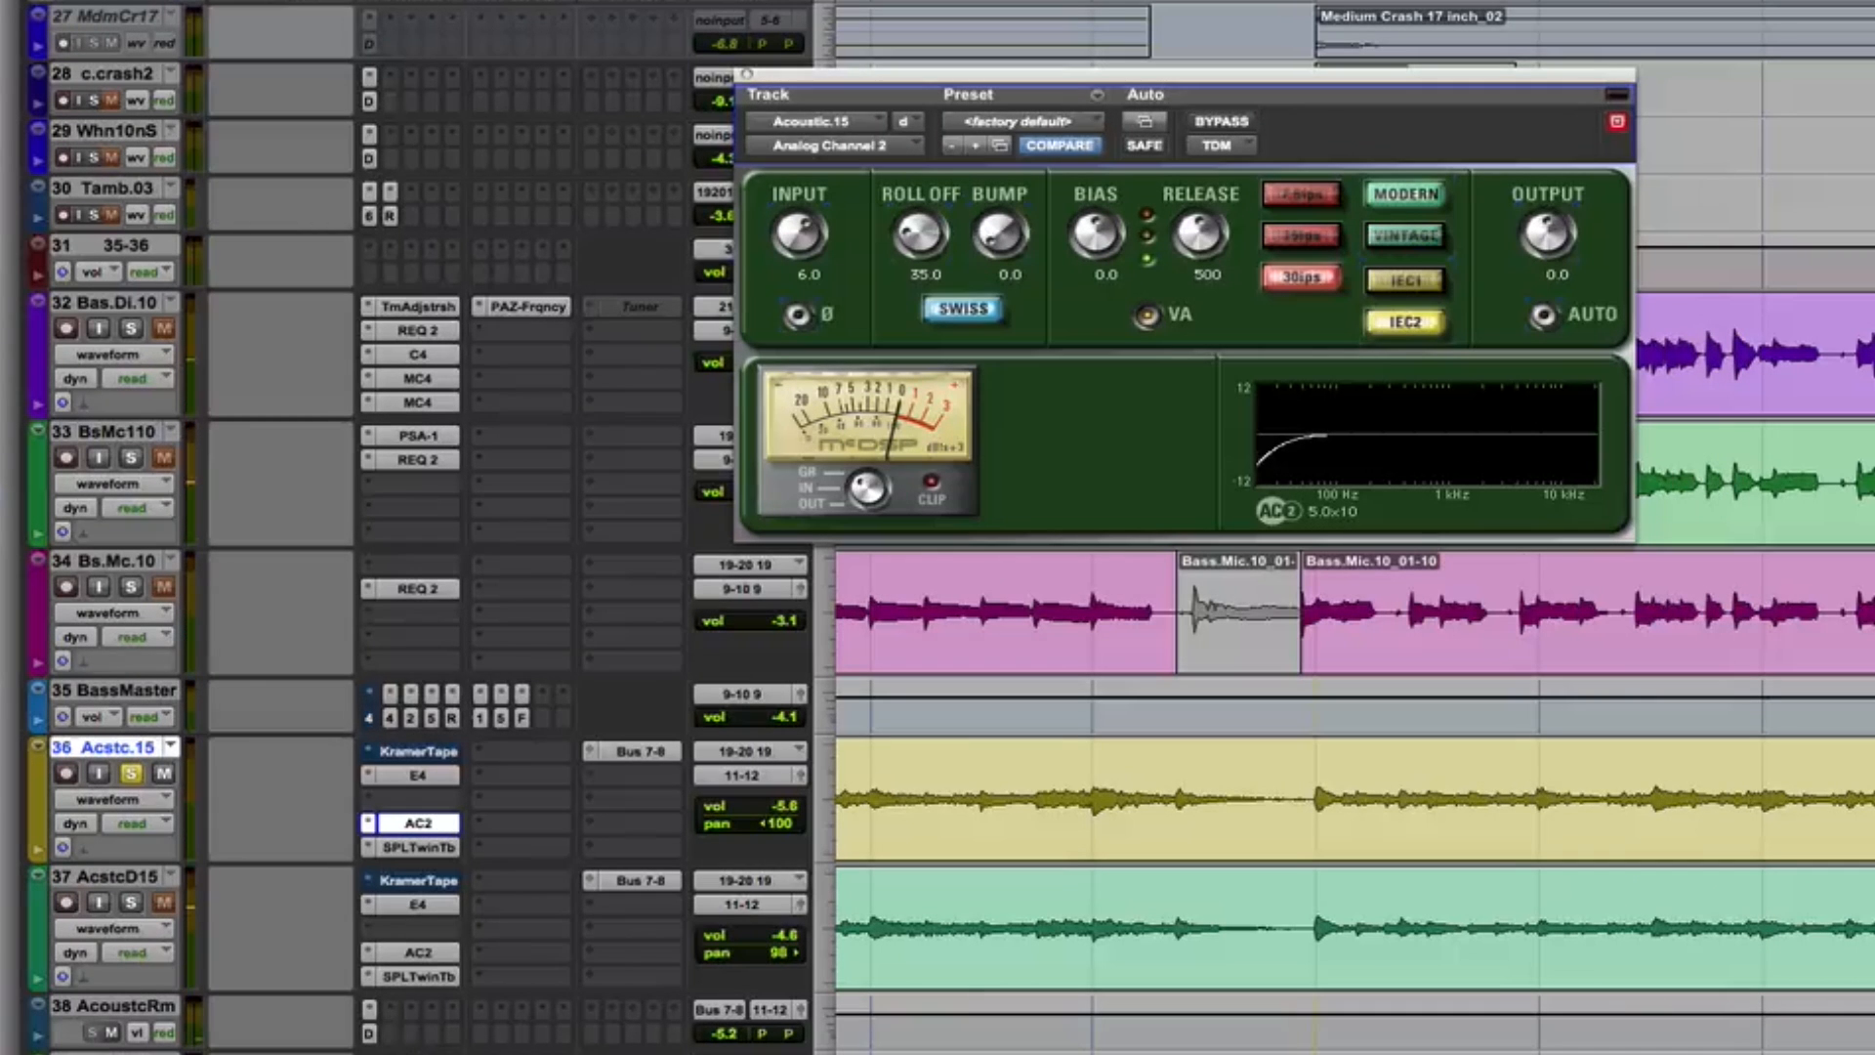
key(space)
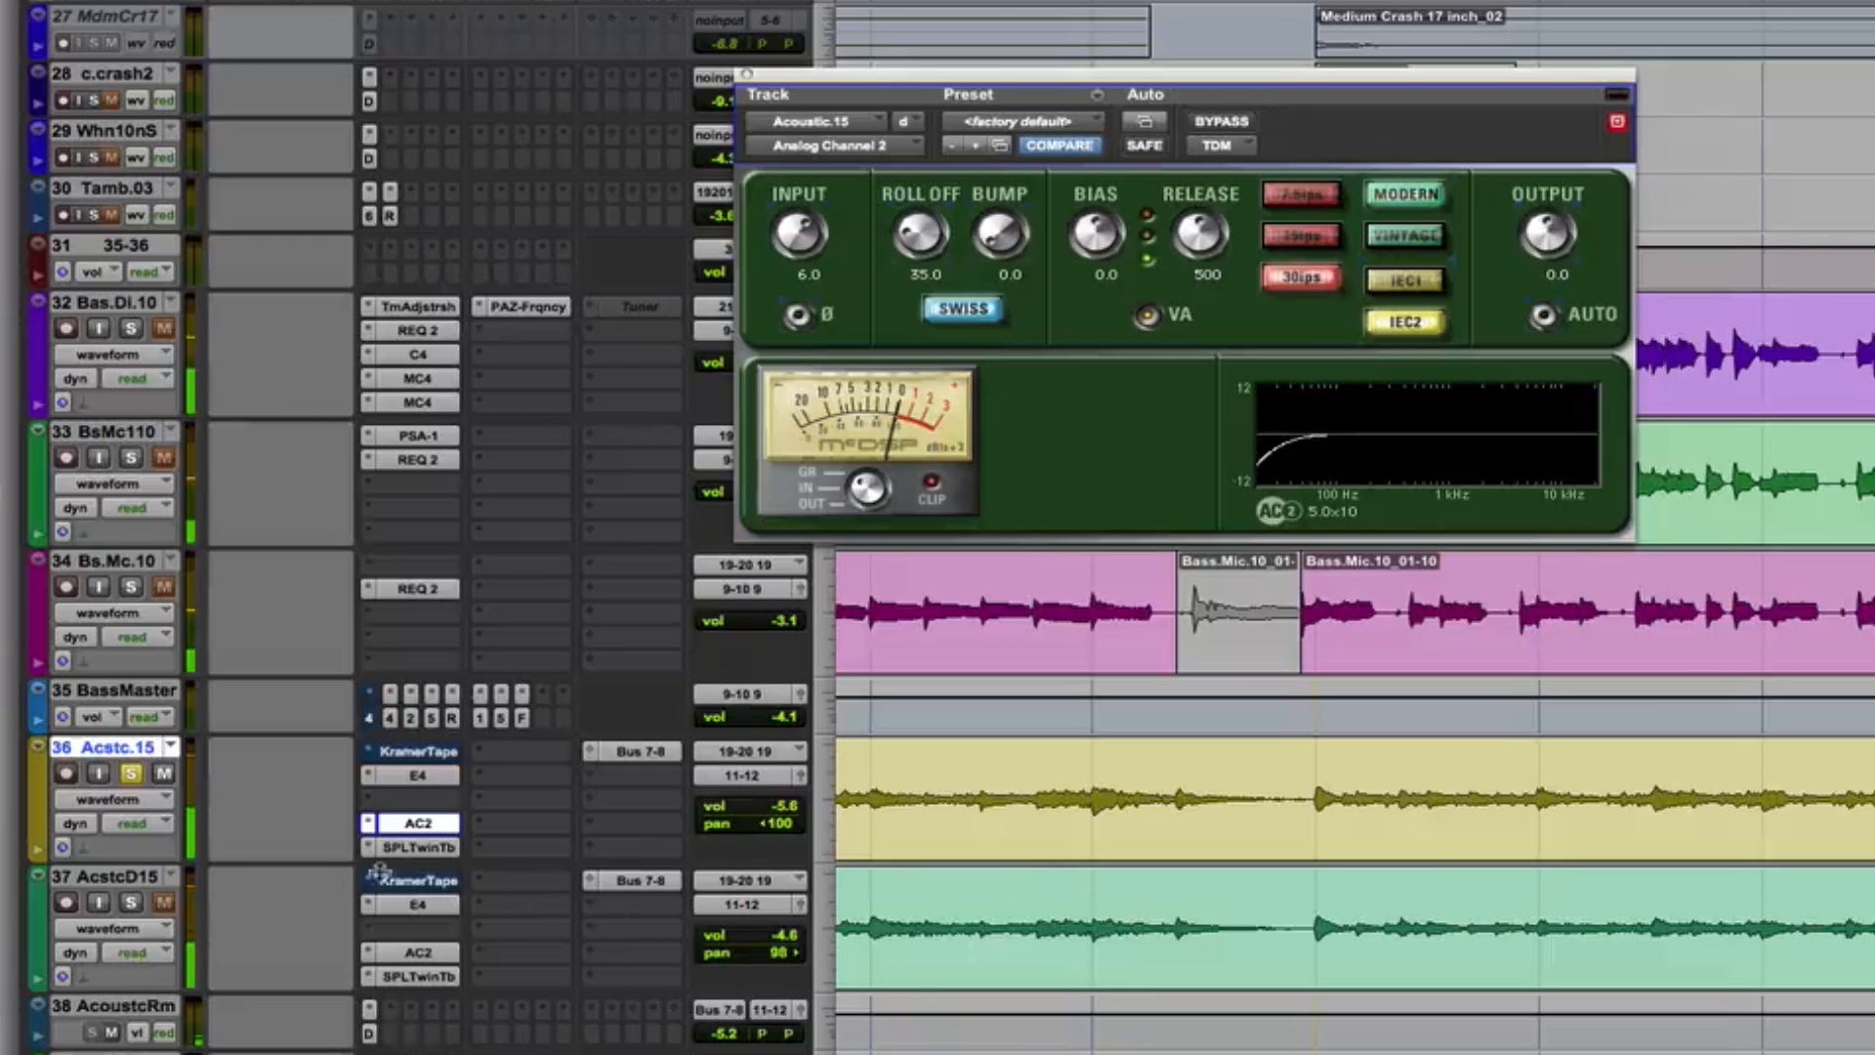
click(430, 846)
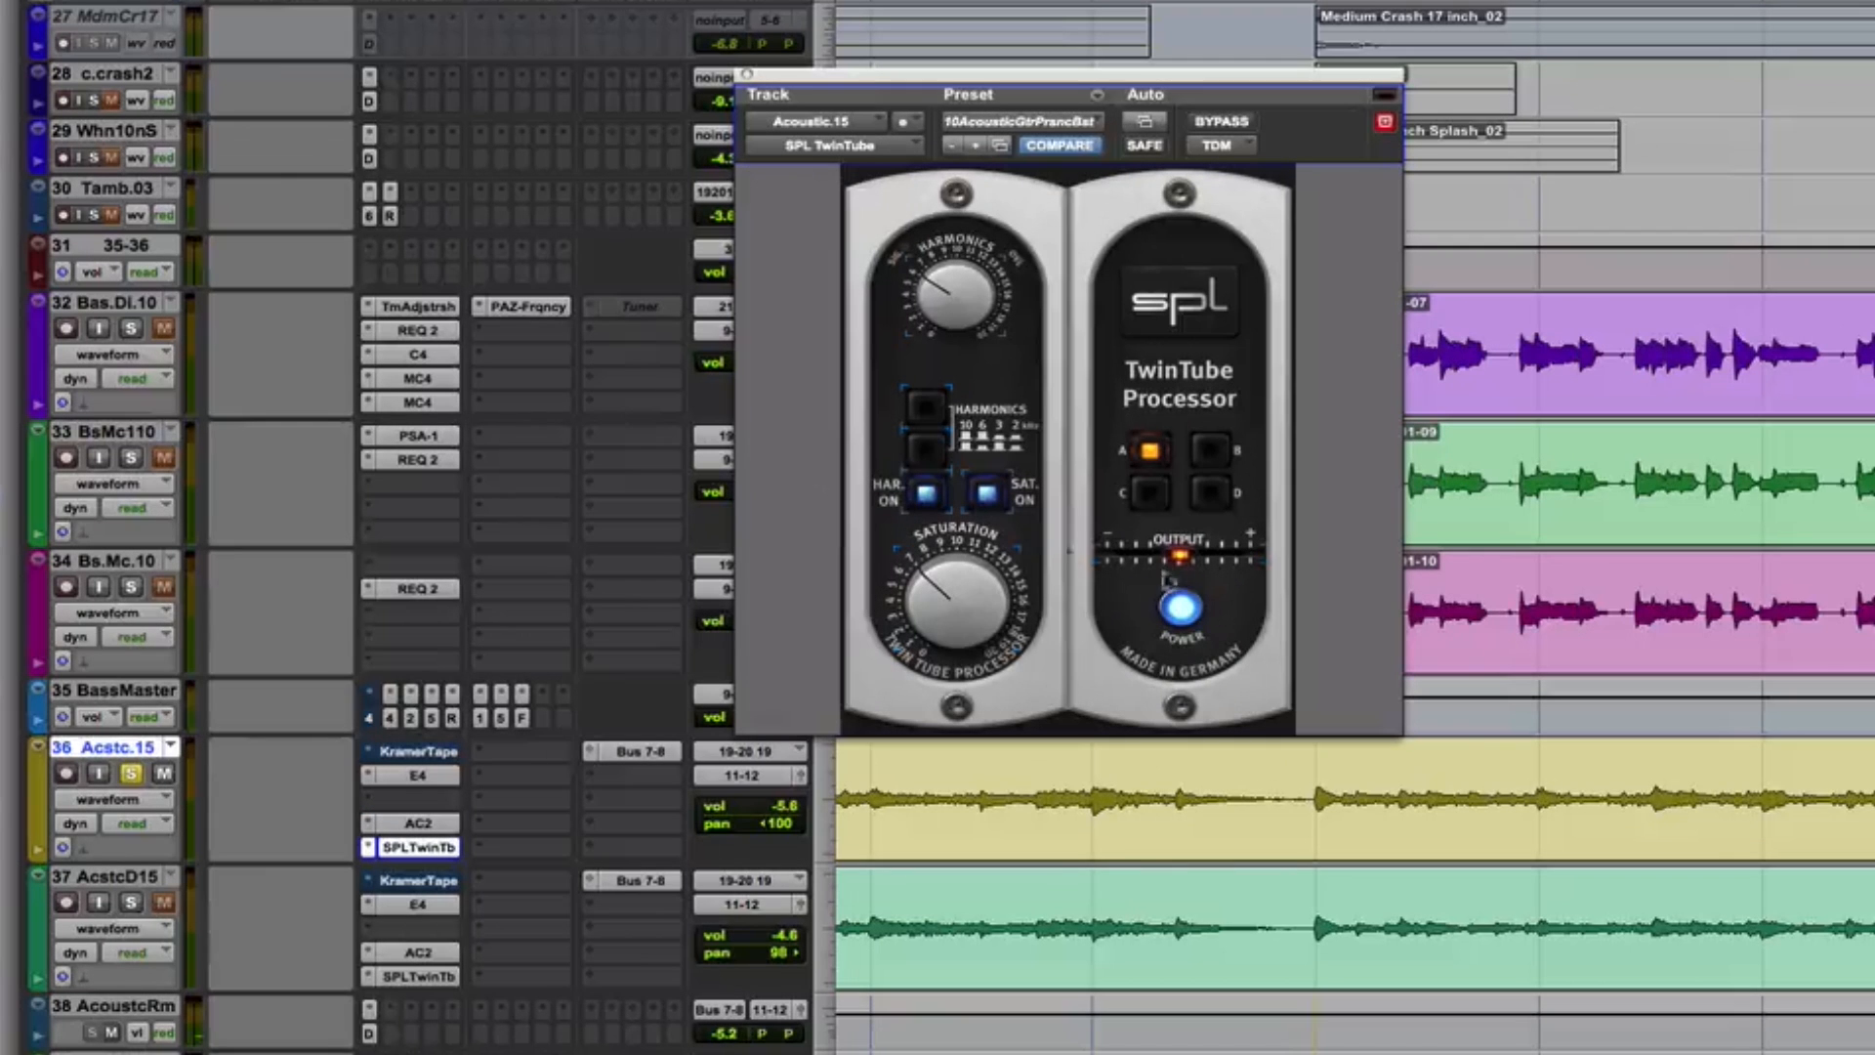
Compare the SPL TwinTube on the Acstc.15 track bypassed and active while playing the selected chorus passage
click(1222, 124)
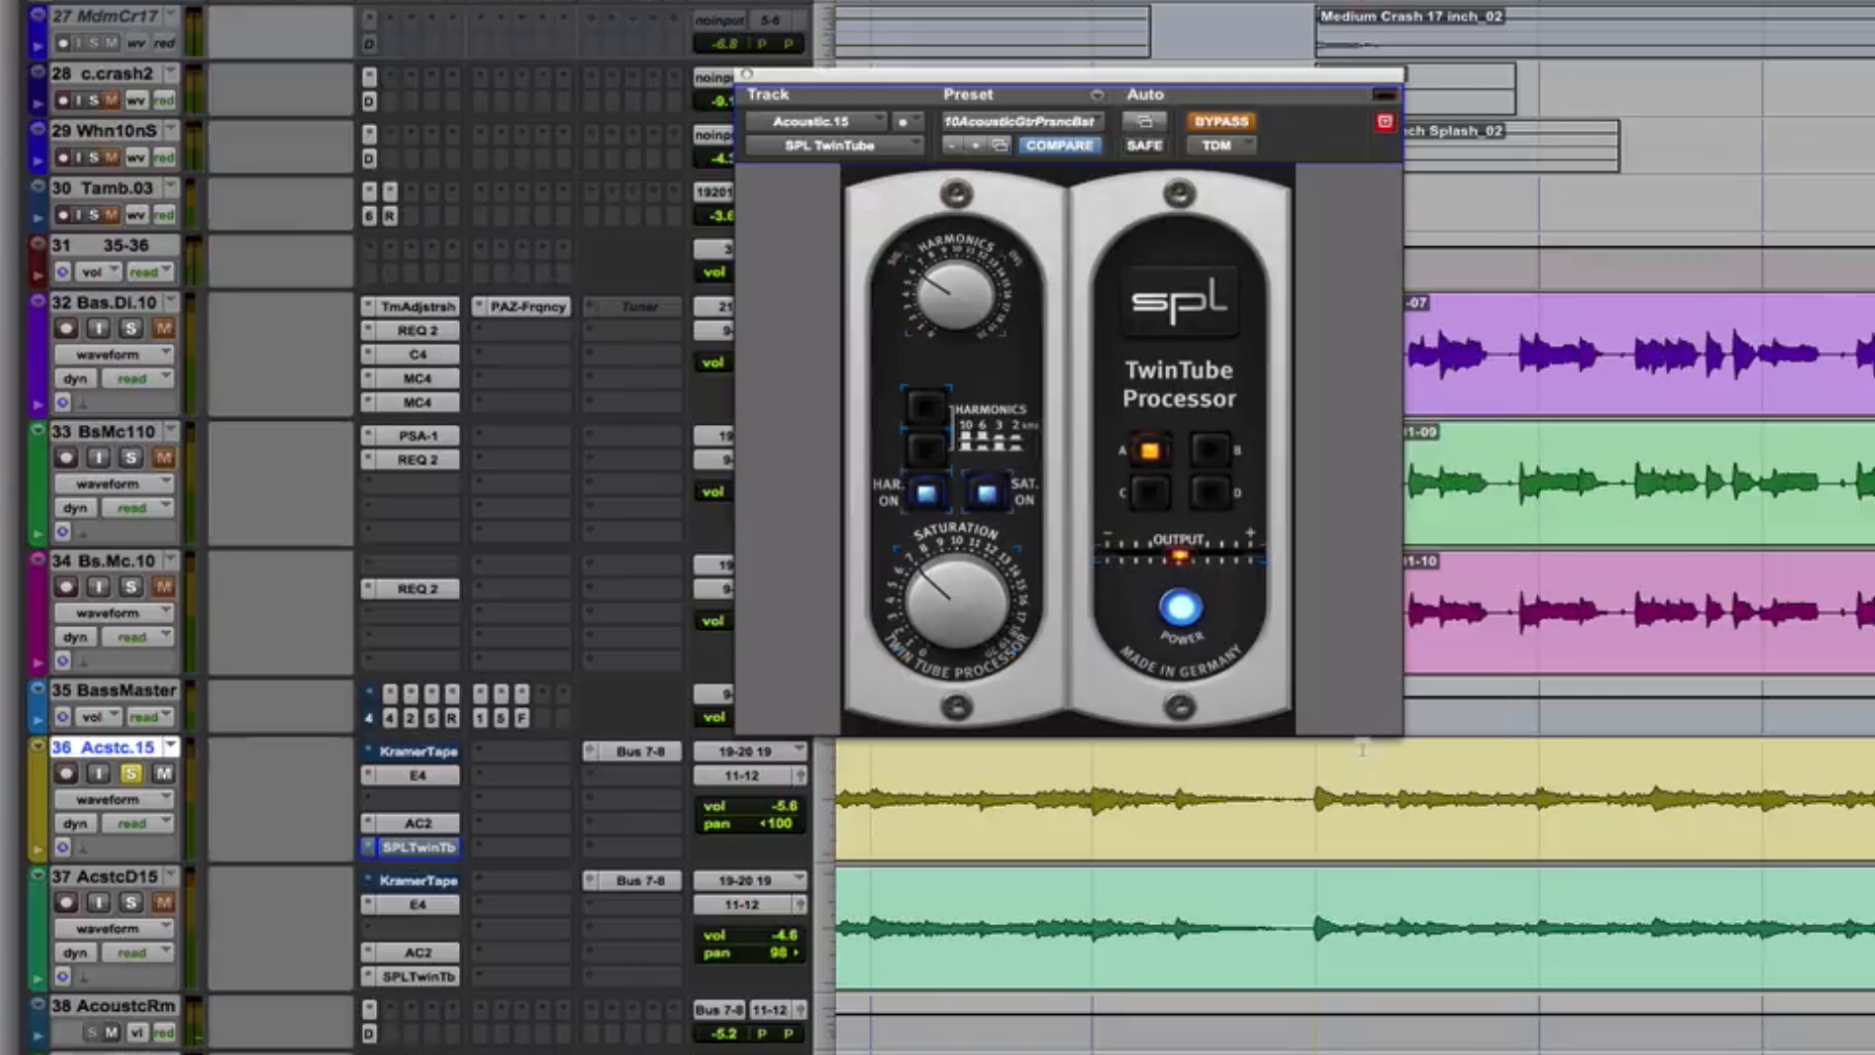
drag(1317, 787, 1874, 788)
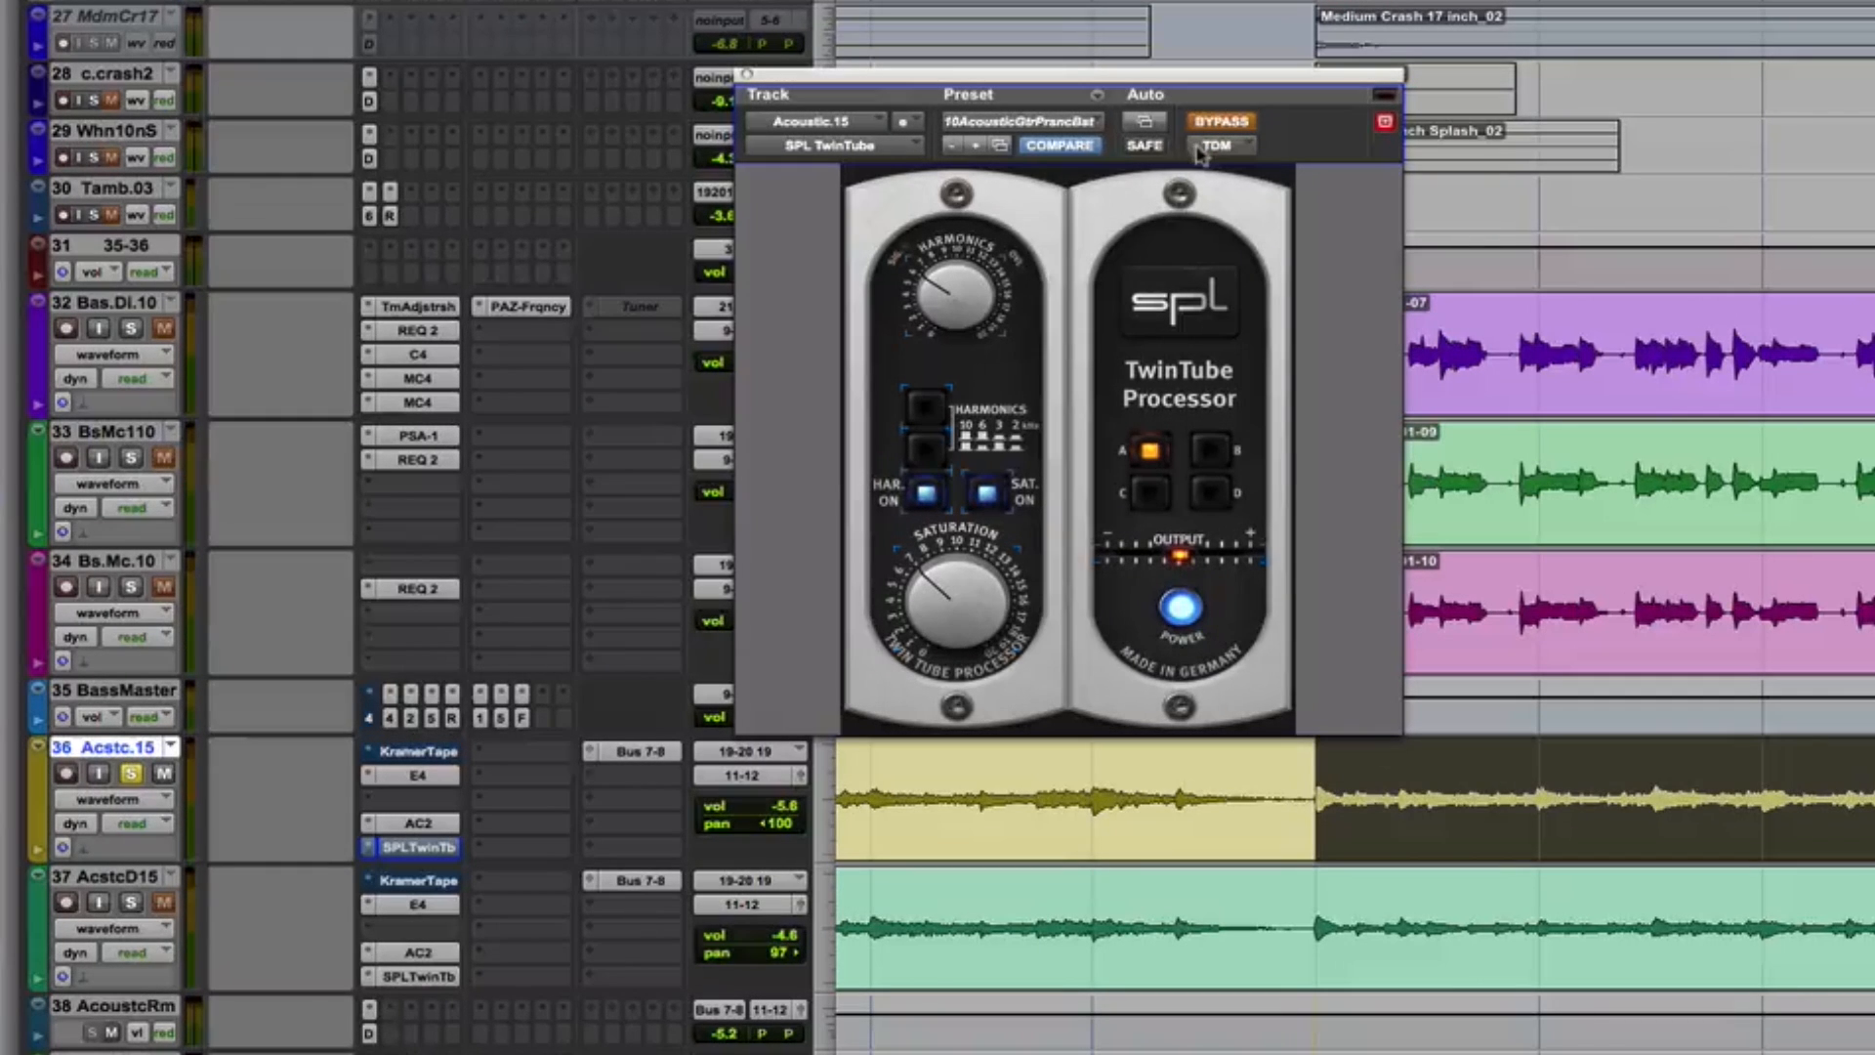
key(space)
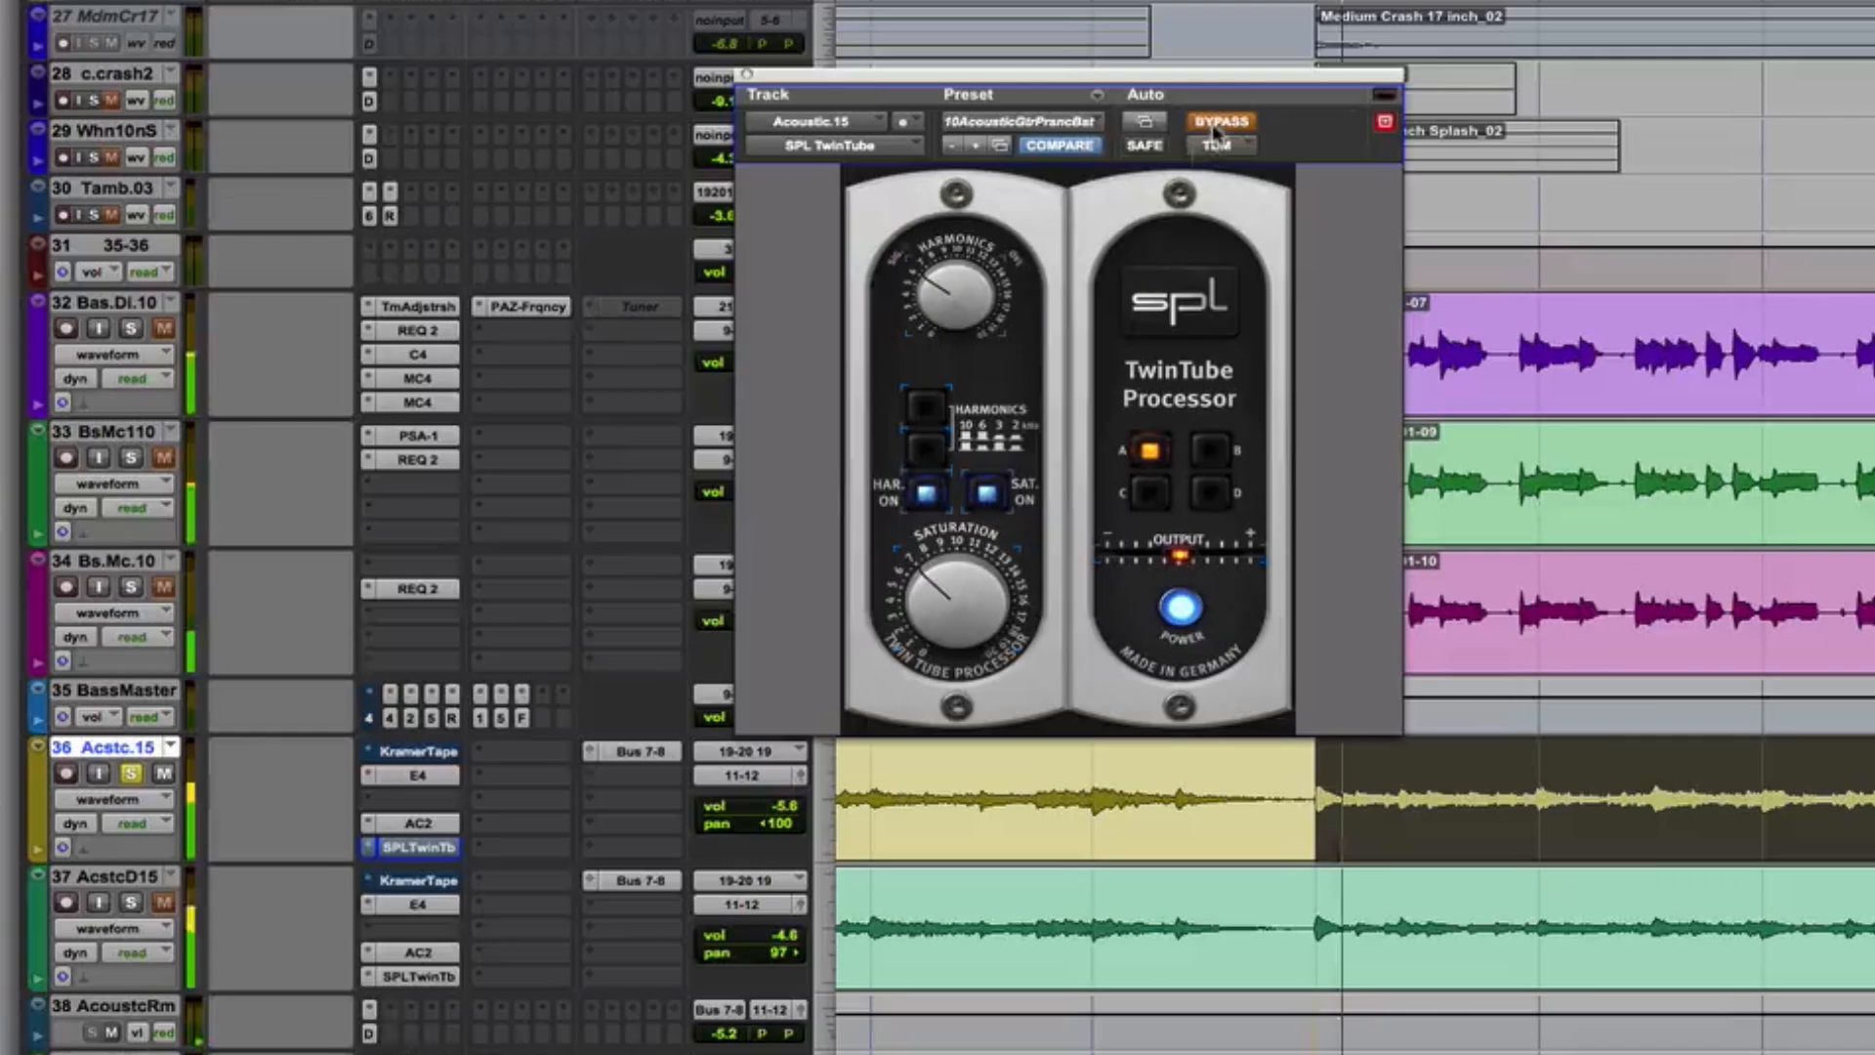
click(1217, 125)
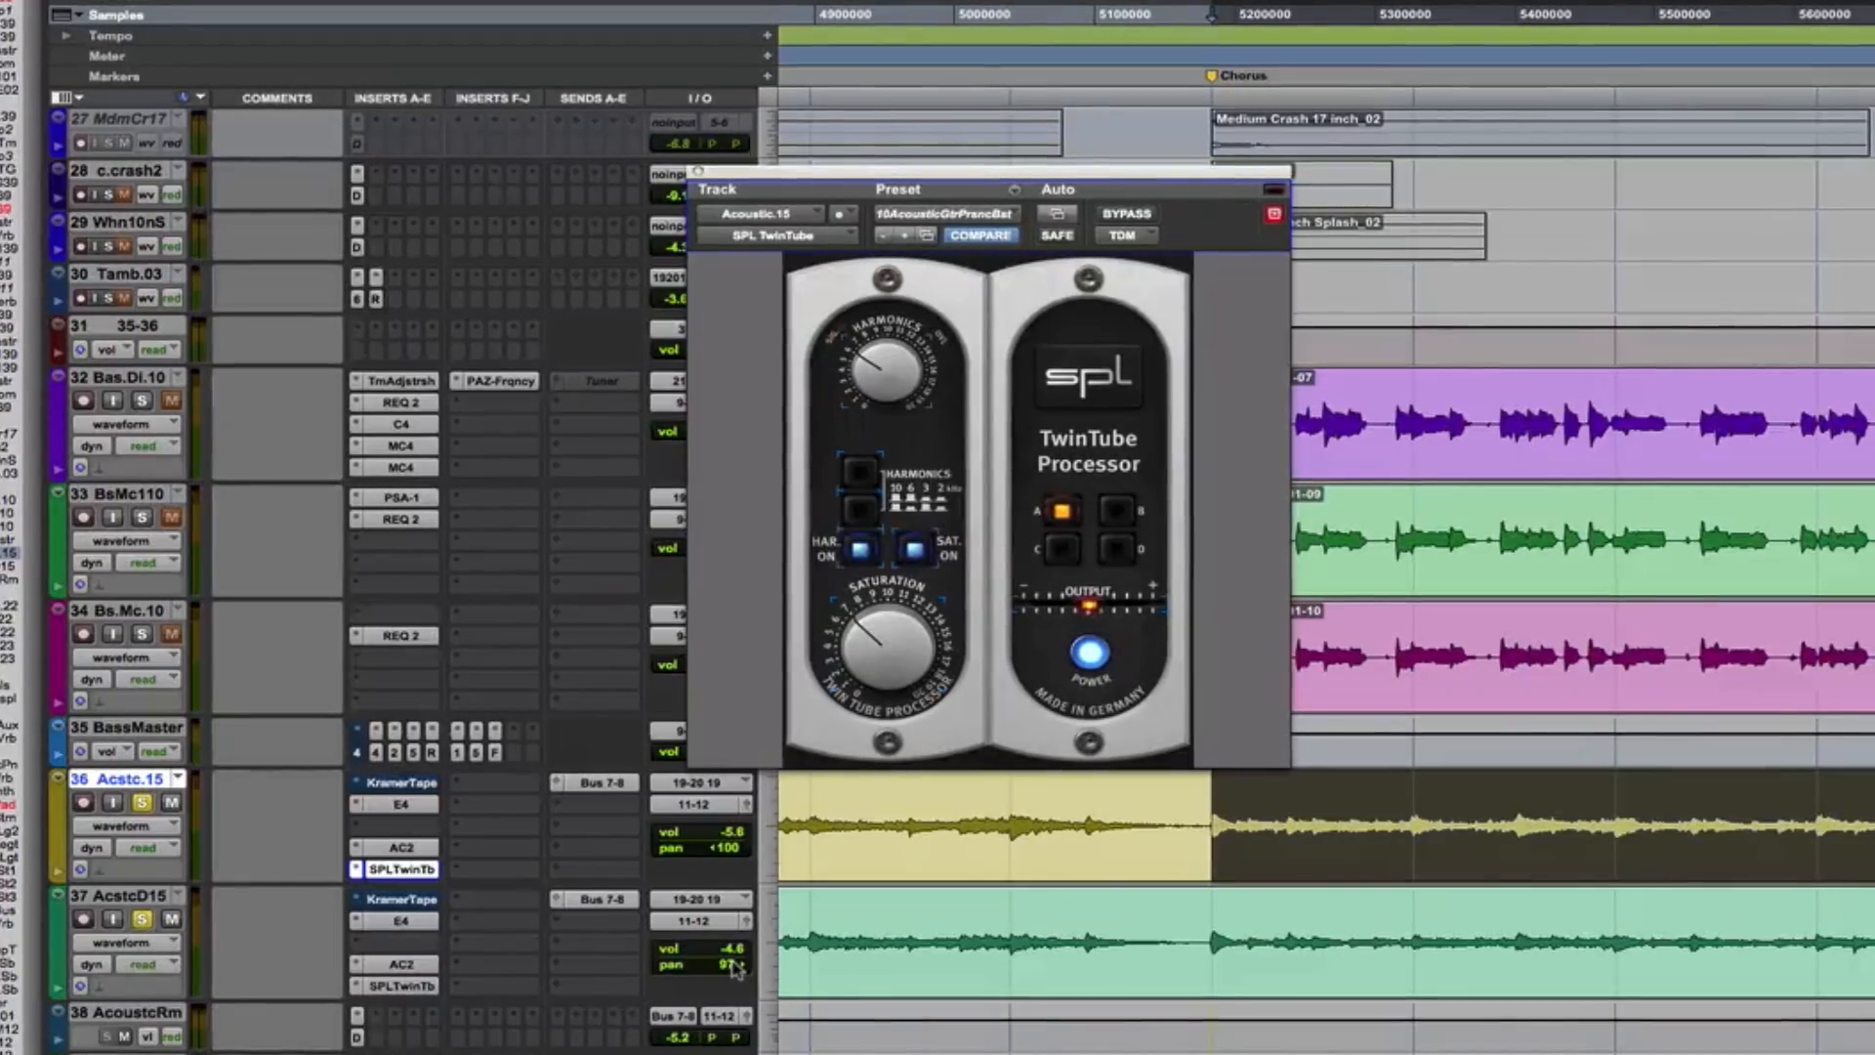
Play the chorus with the Acstc.15 and AcstcD15 acoustic guitars soloed together, checking the AcstcD15 panning
key(space)
drag(740, 968, 737, 968)
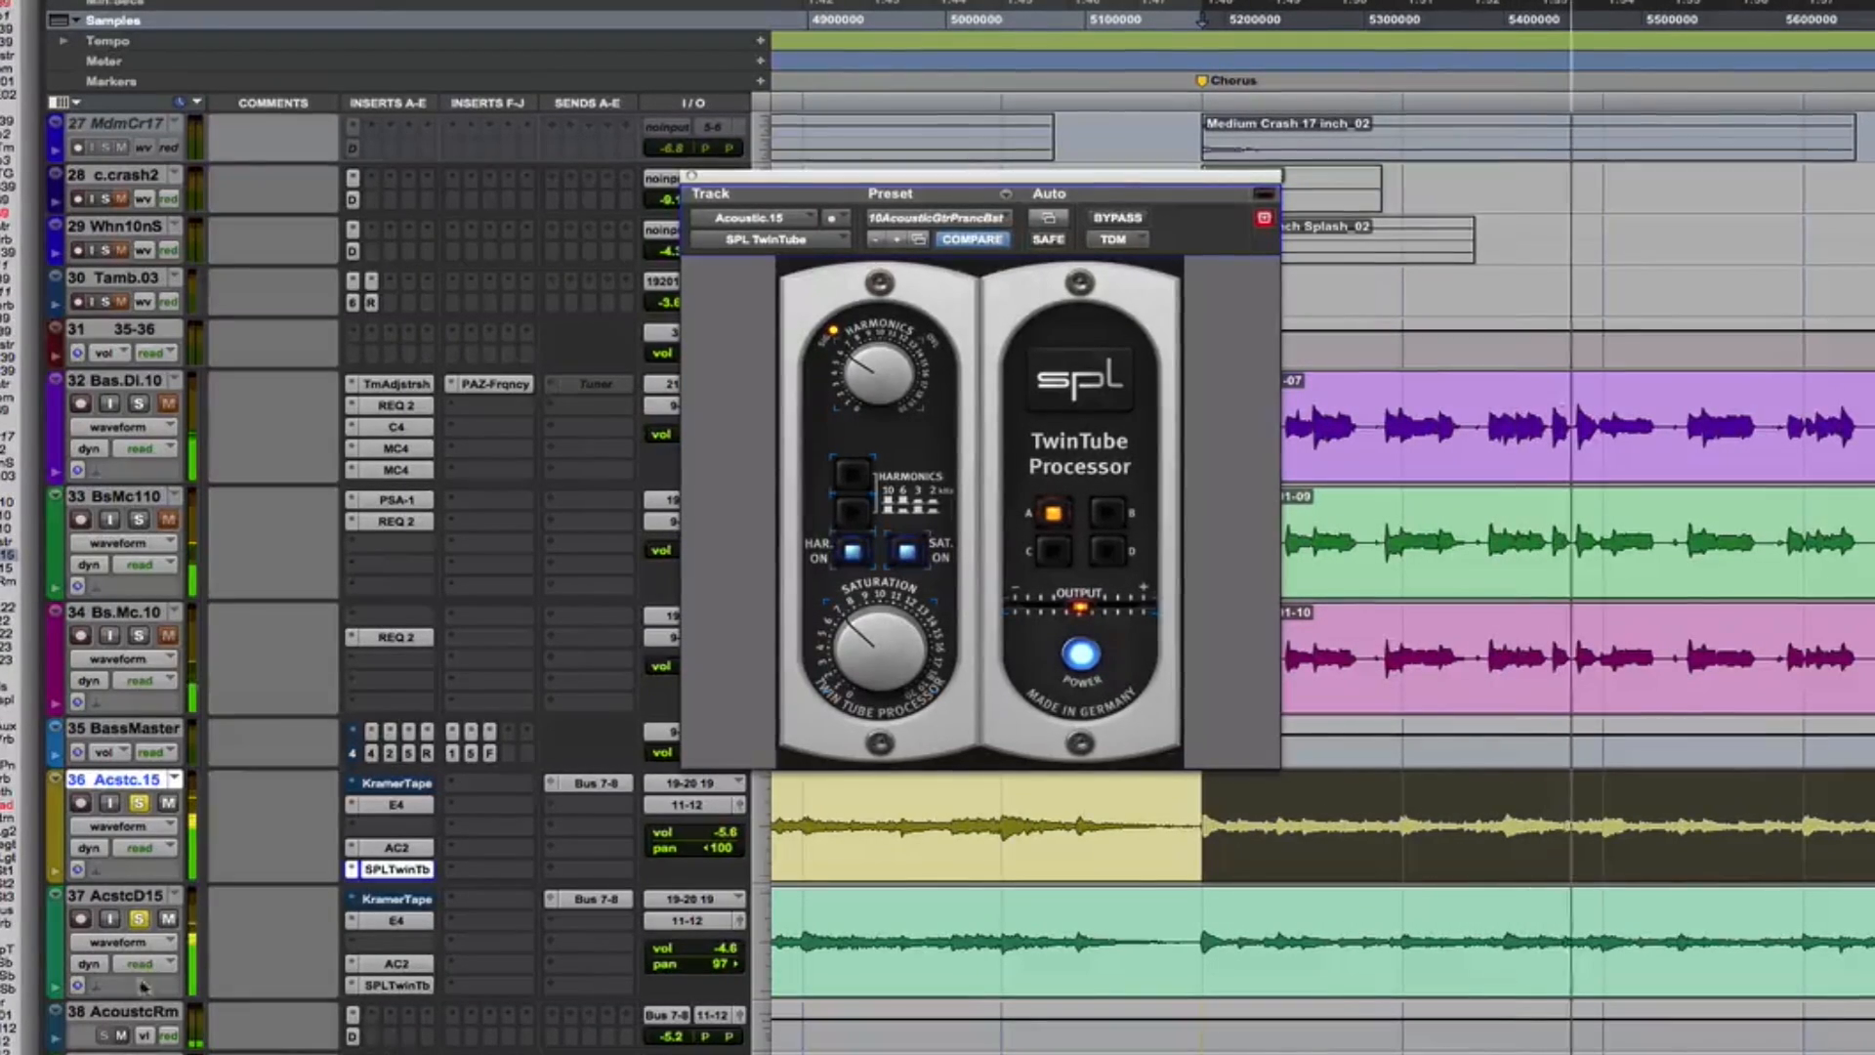
key(space)
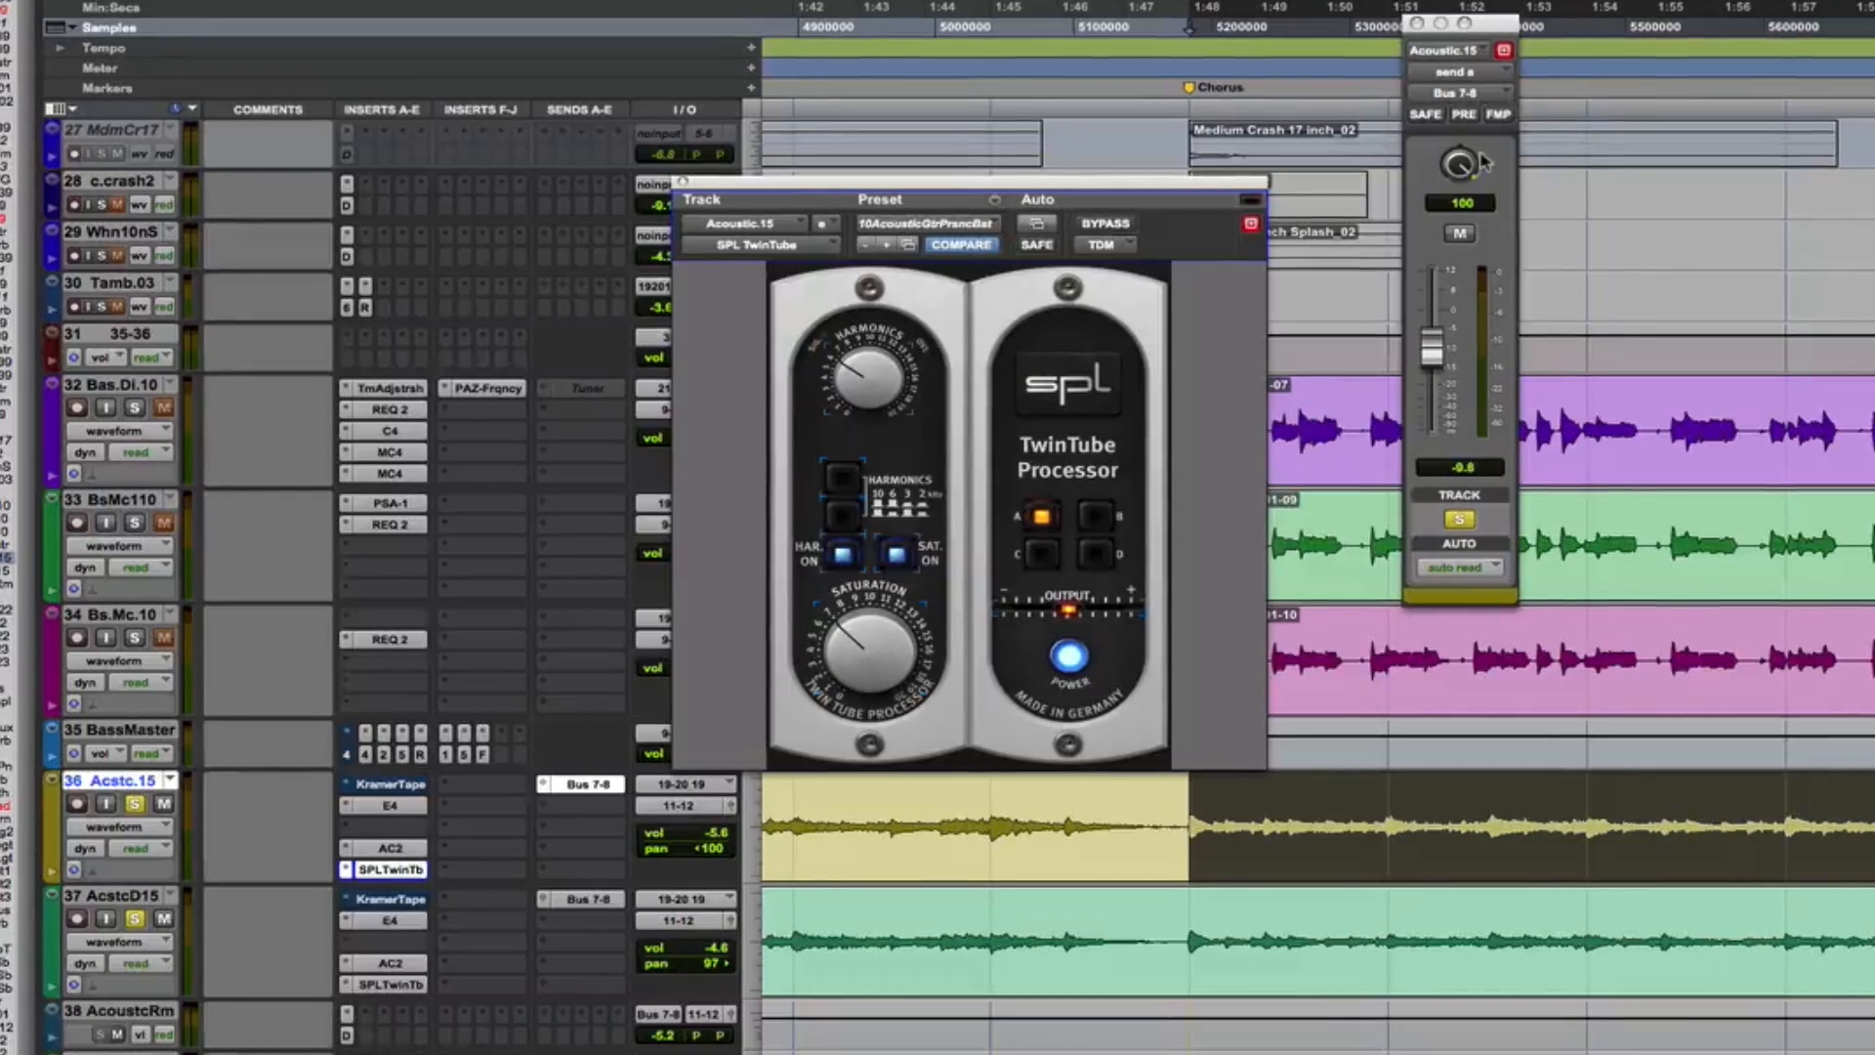
Examine the AcstcD15 track's Bus 7-8 send and the D-Verb on AcoustcRm during playback, and take the acoustic guitars out of solo
click(607, 899)
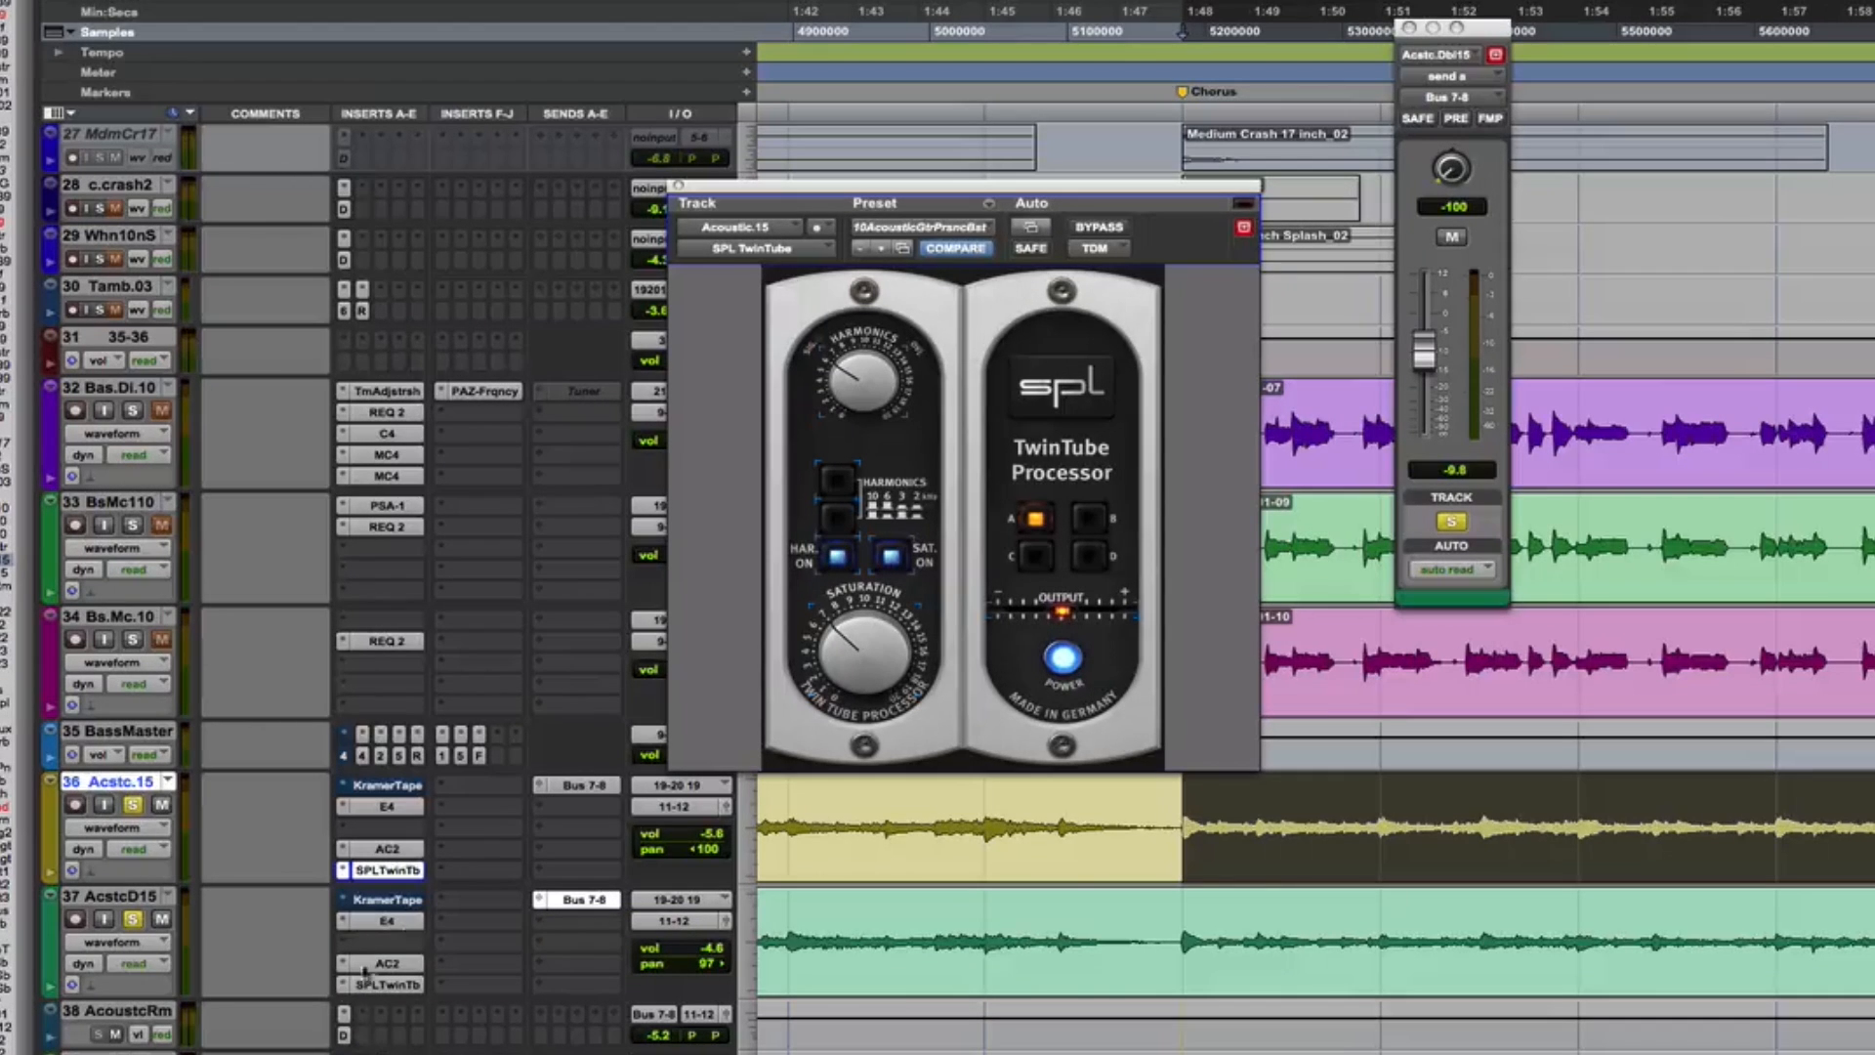
click(345, 1015)
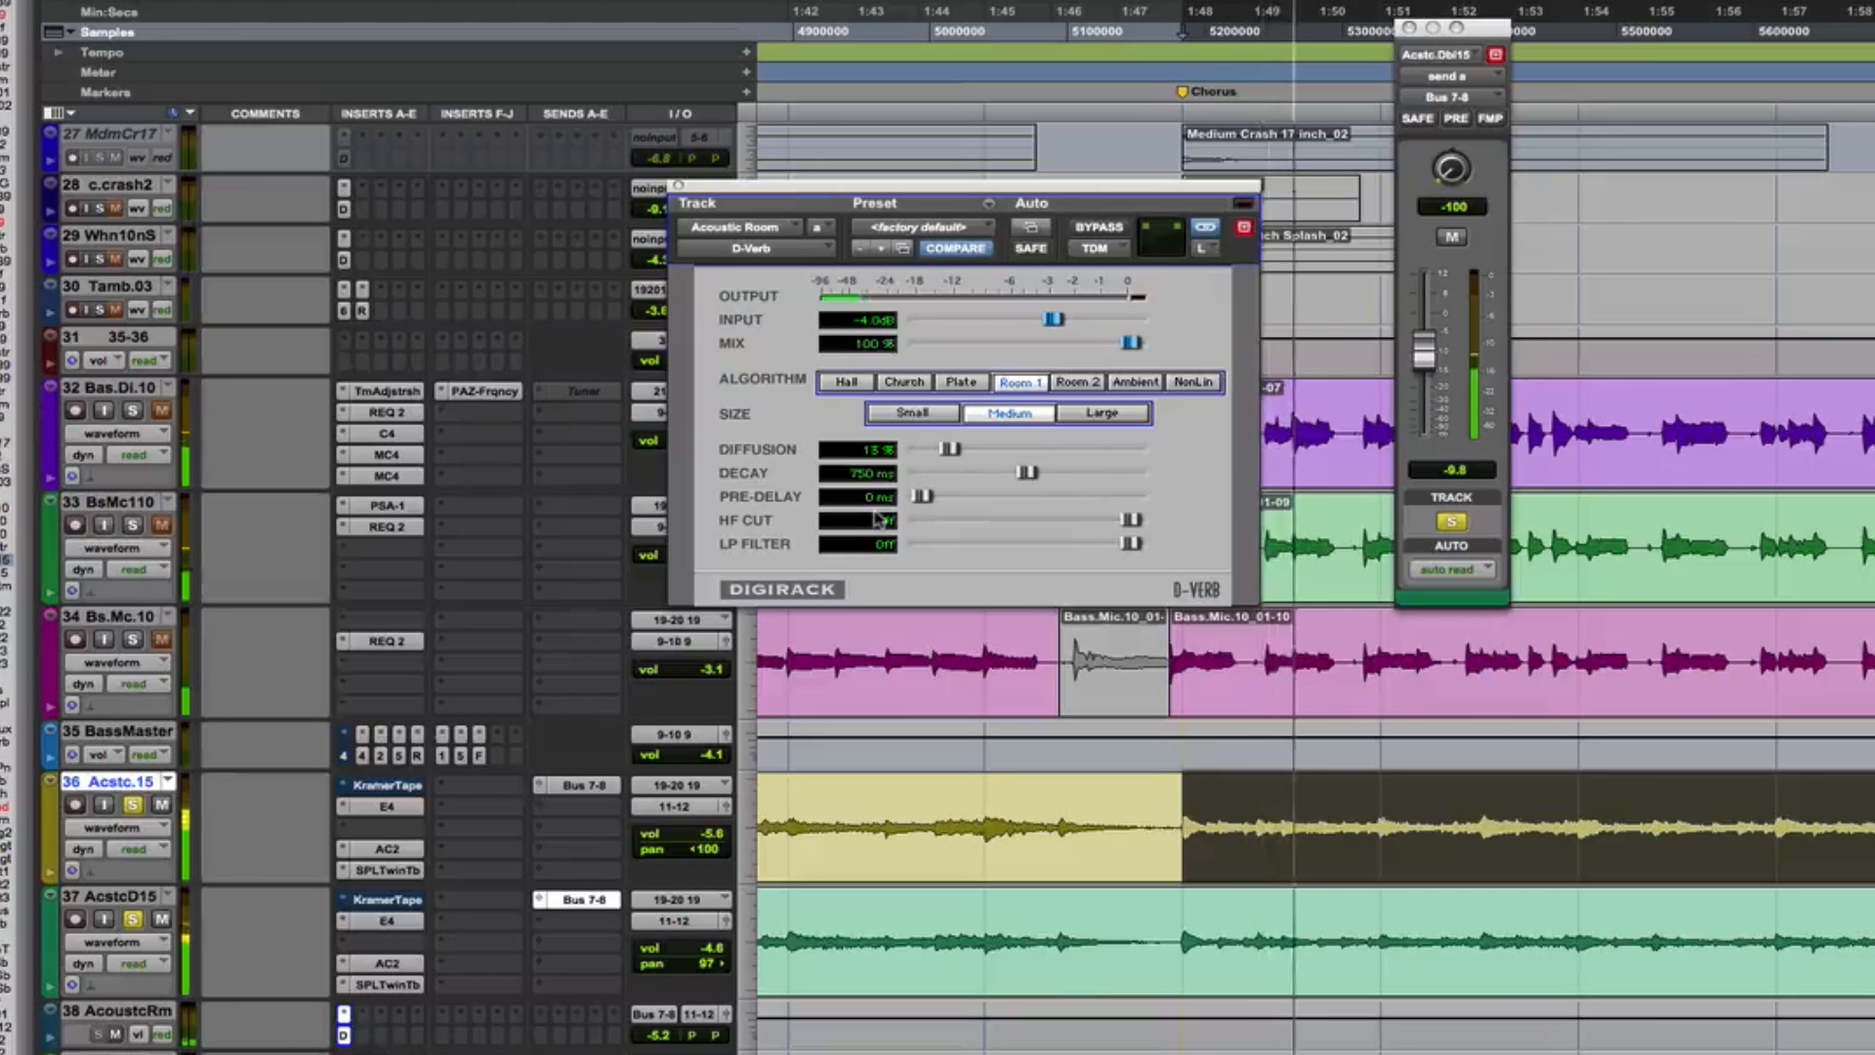
key(space)
click(133, 804)
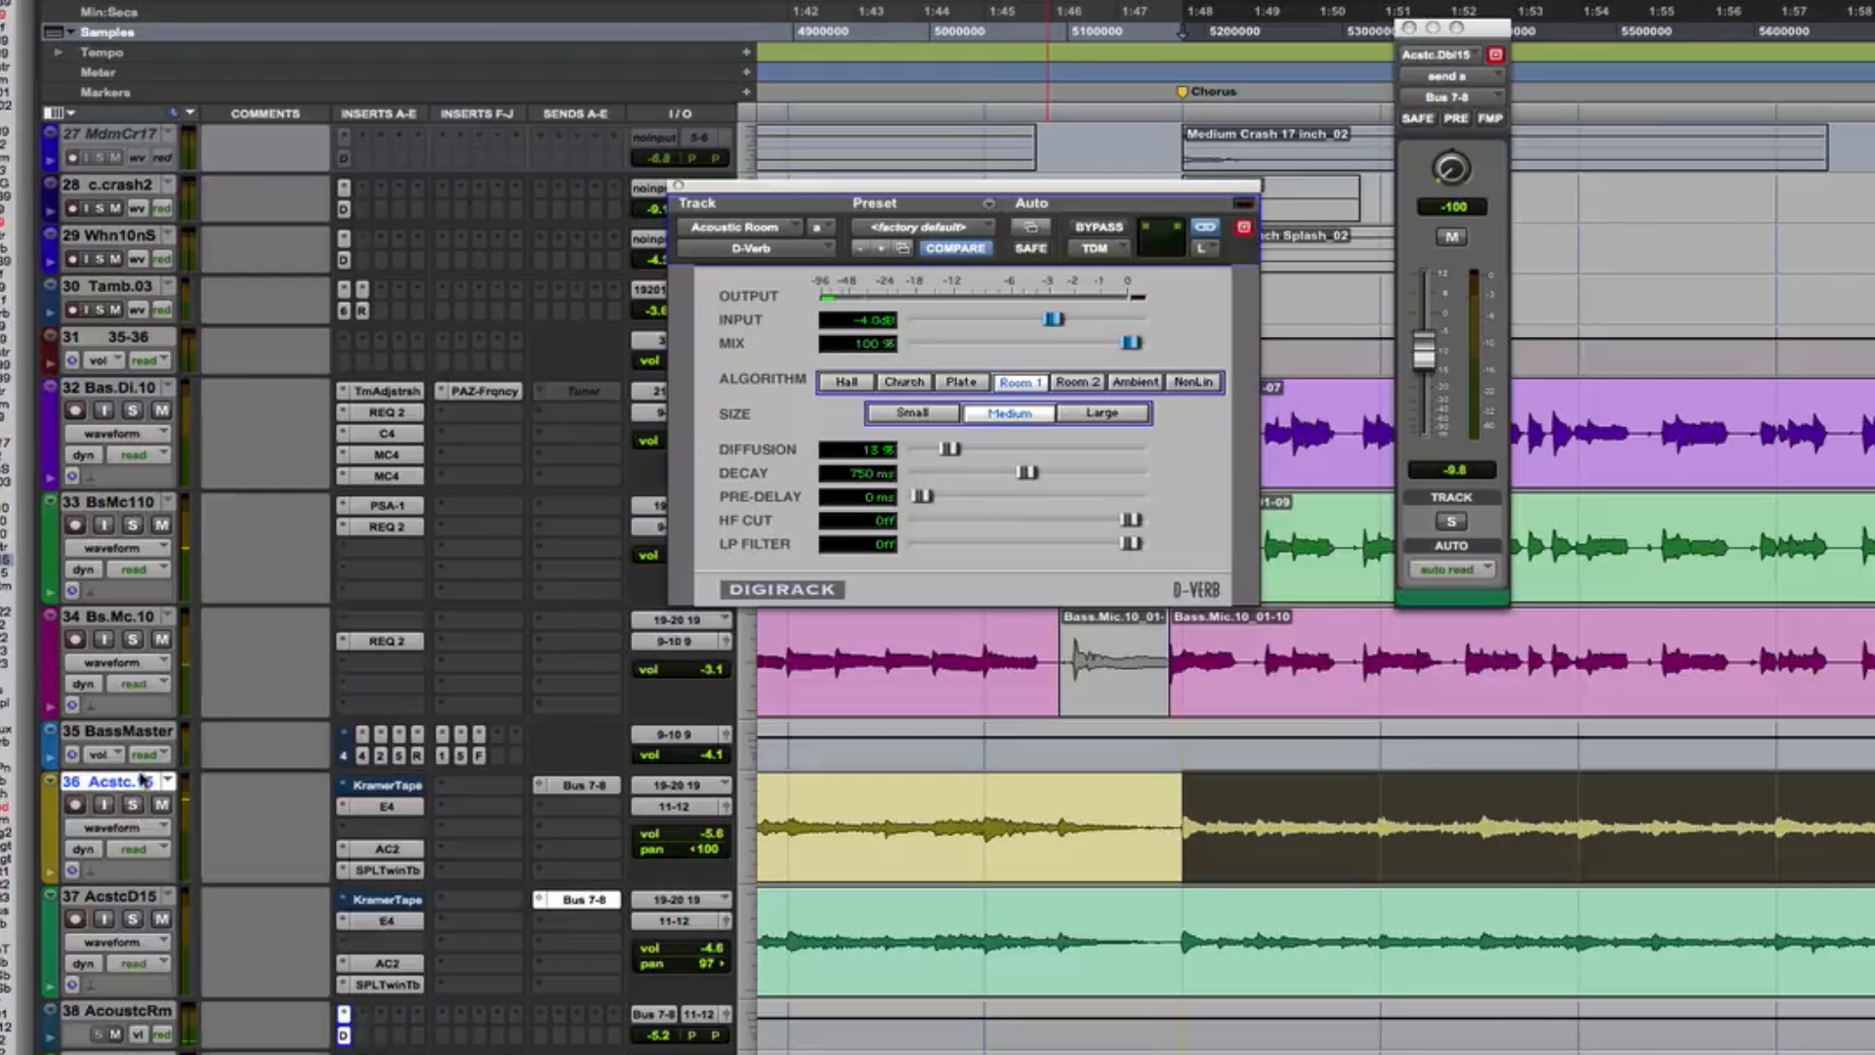